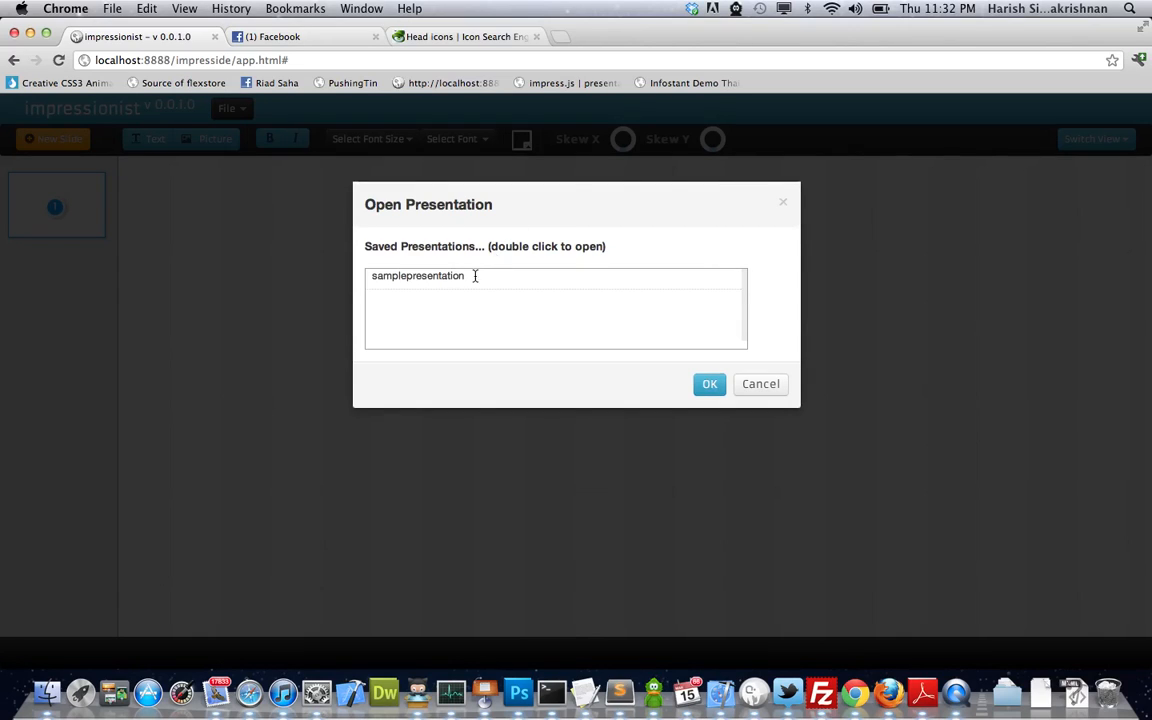
# - Open samplepresentation and flip through its three slides, ending on the impressionist title slide
pyautogui.click(462, 280)
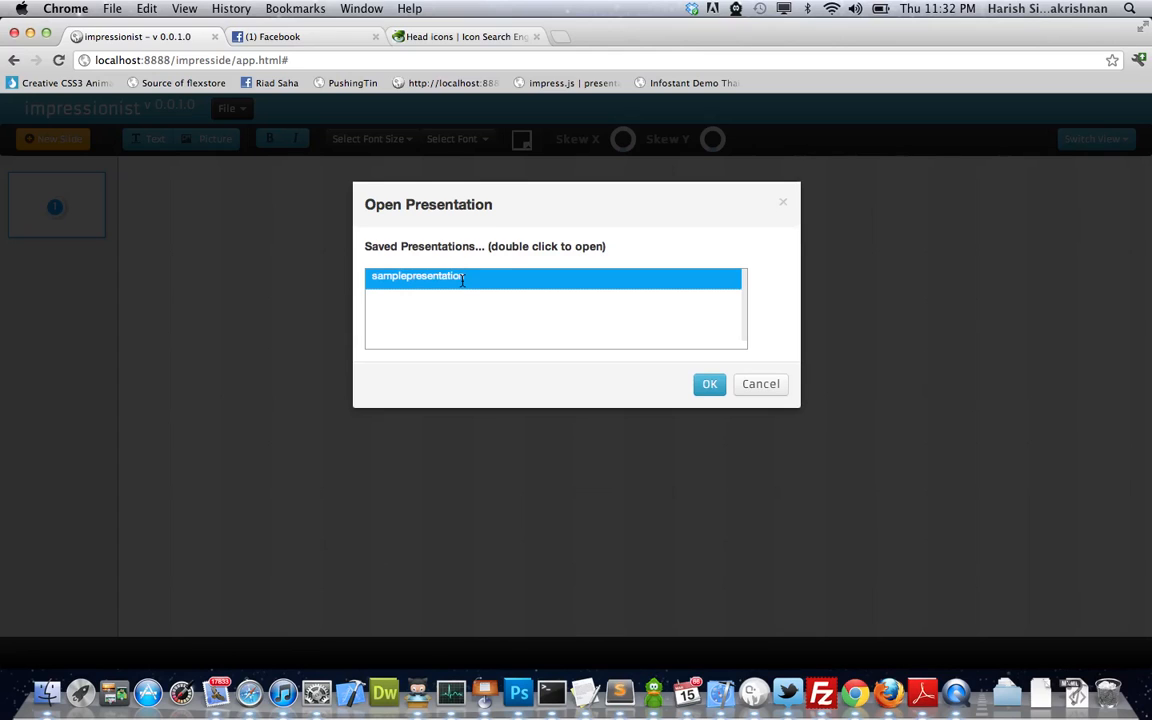
pyautogui.doubleClick(462, 280)
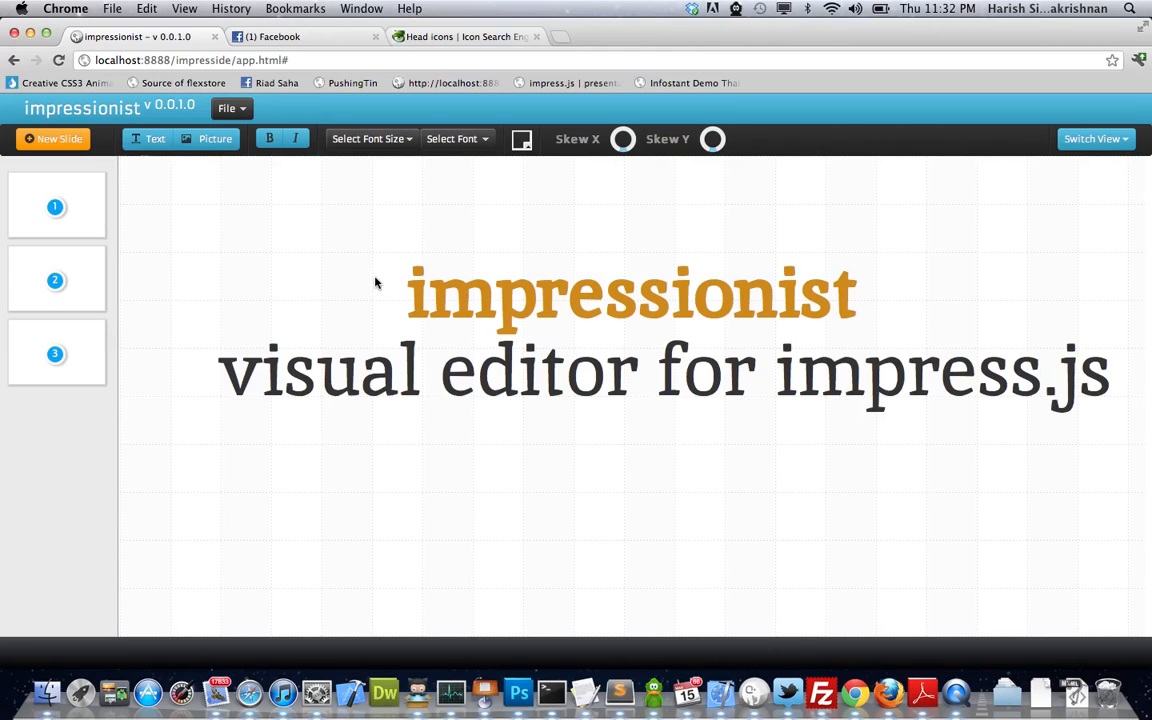
pyautogui.click(82, 200)
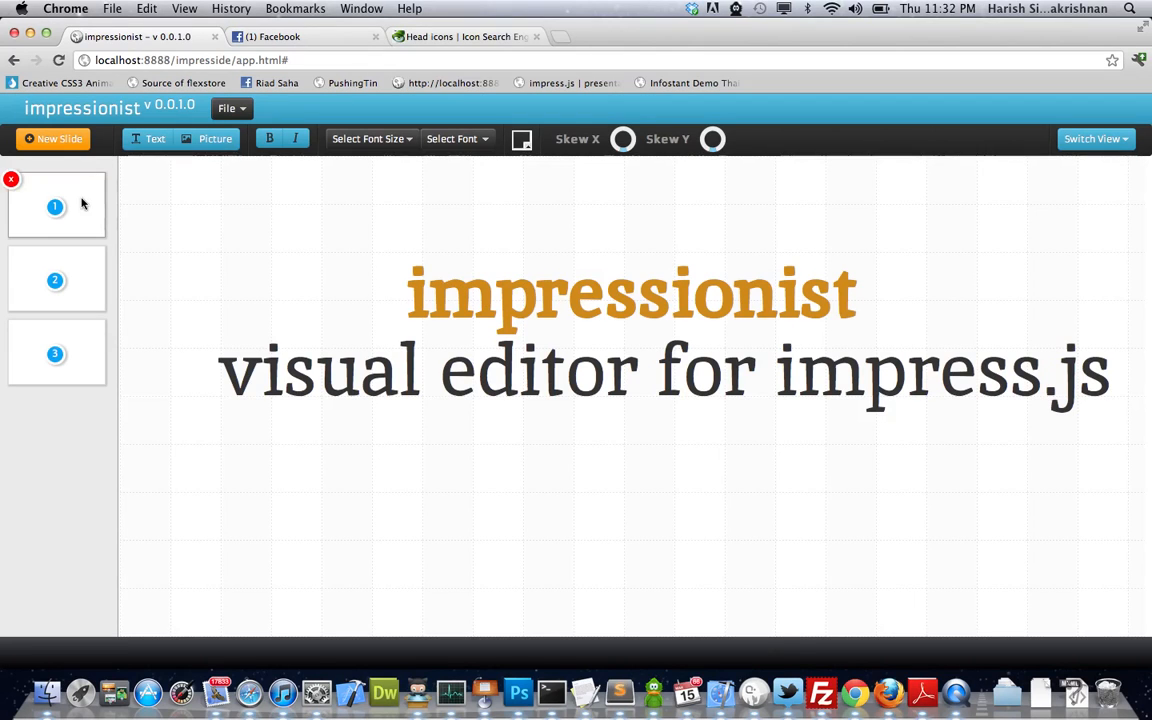
pyautogui.click(67, 263)
pyautogui.click(77, 334)
pyautogui.click(81, 285)
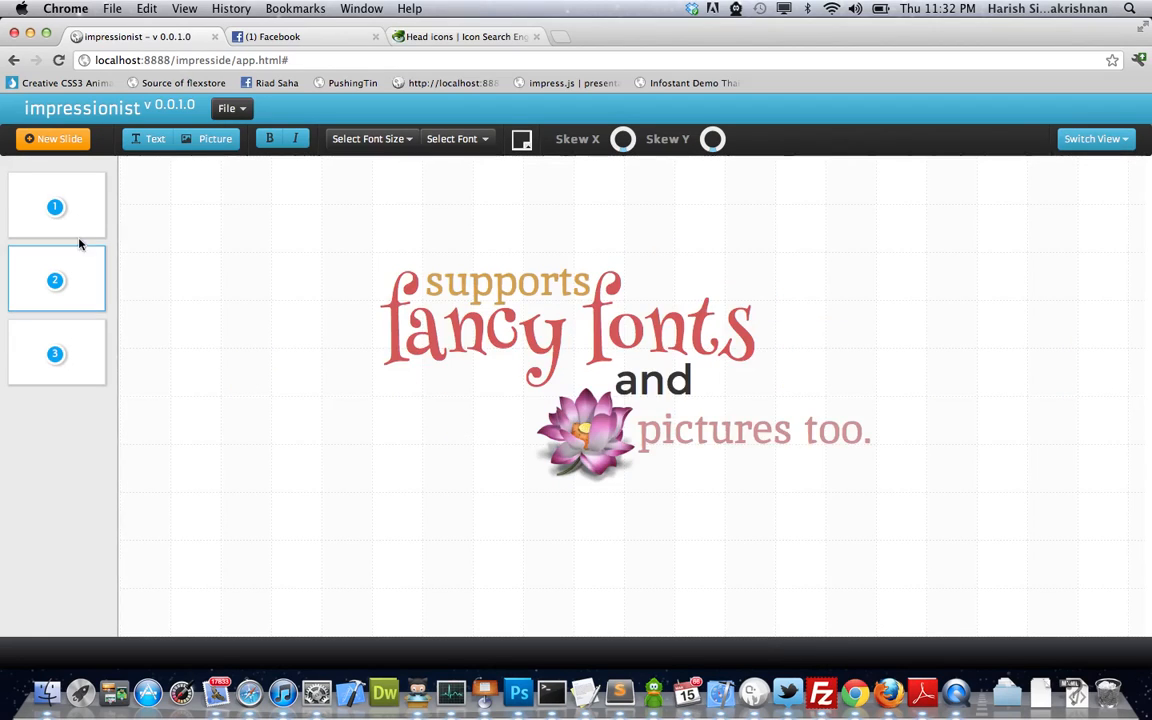
pyautogui.click(80, 225)
pyautogui.click(488, 310)
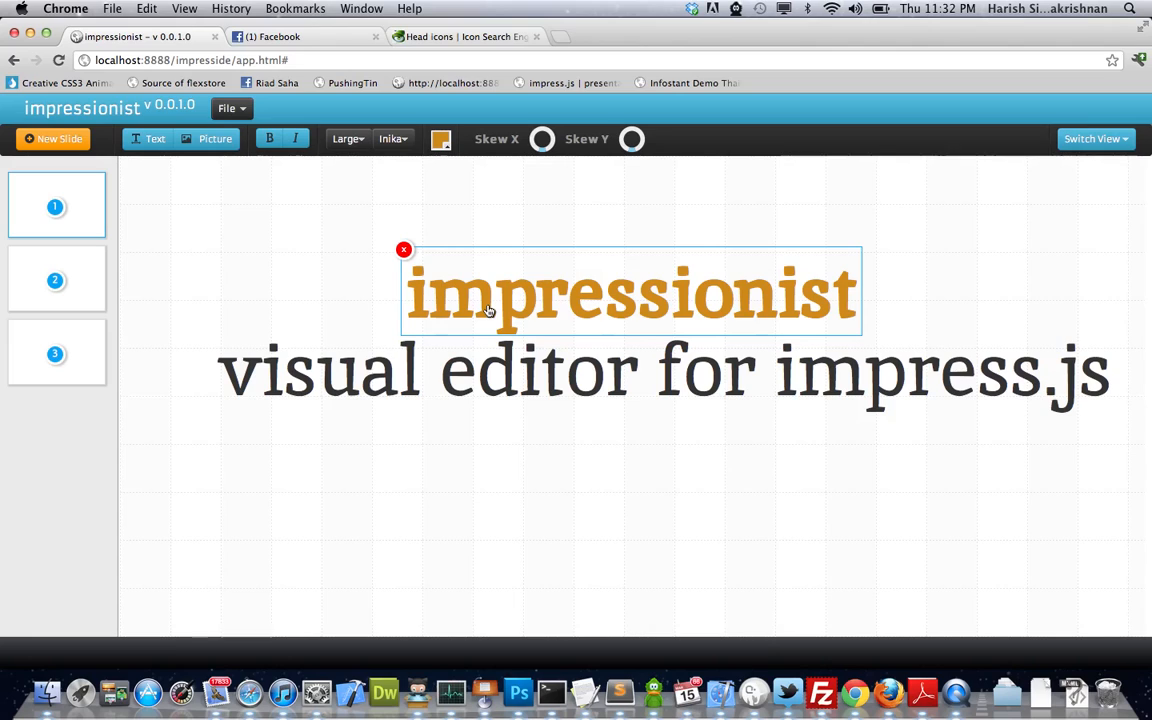
# - Recolour the impressionist title light blue-violet with the colour picker
pyautogui.click(450, 330)
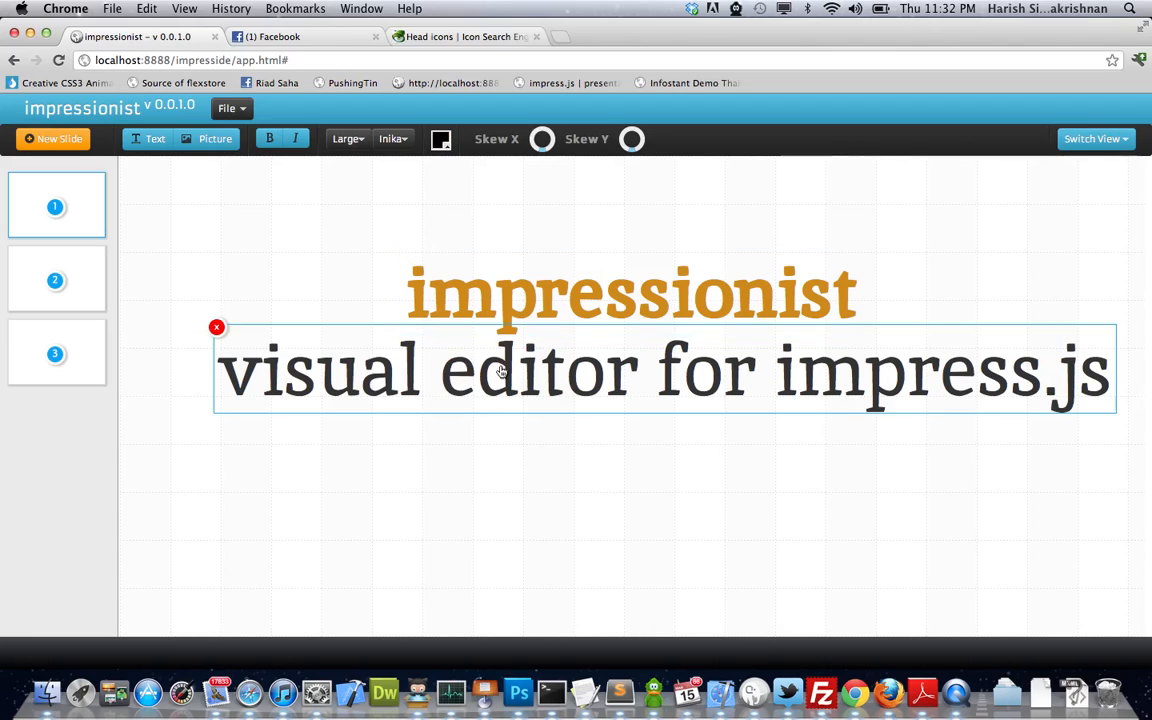
pyautogui.click(530, 313)
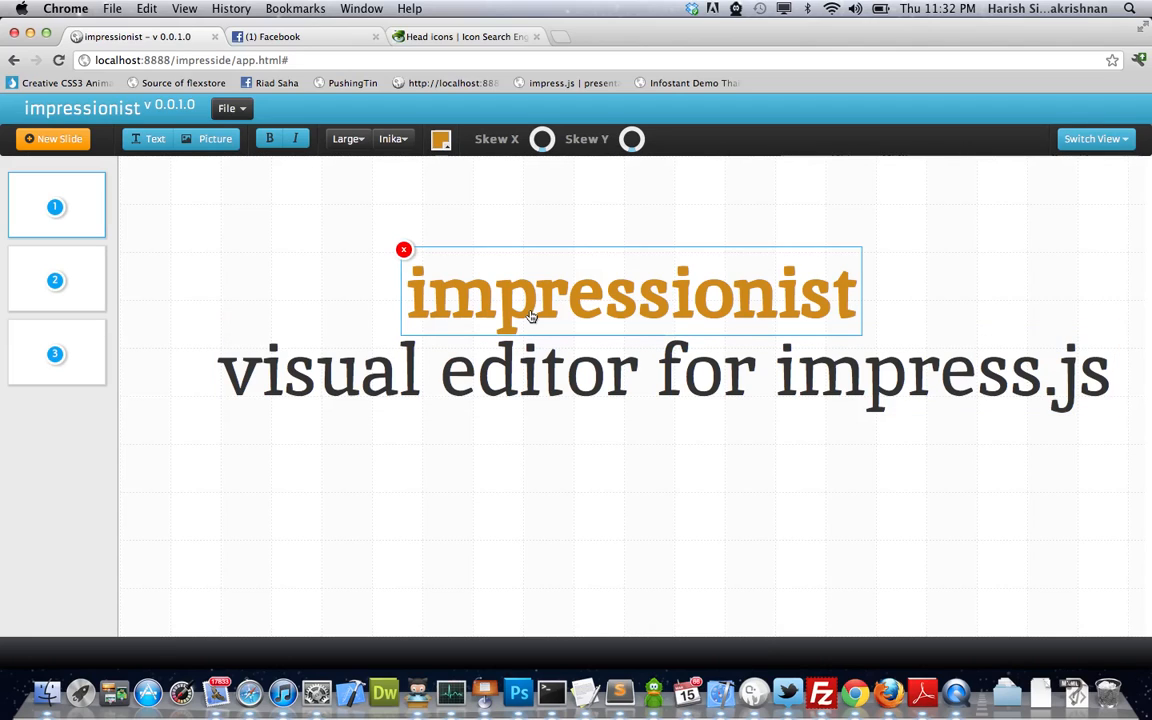
pyautogui.click(440, 139)
pyautogui.moveTo(527, 224); pyautogui.dragTo(479, 187)
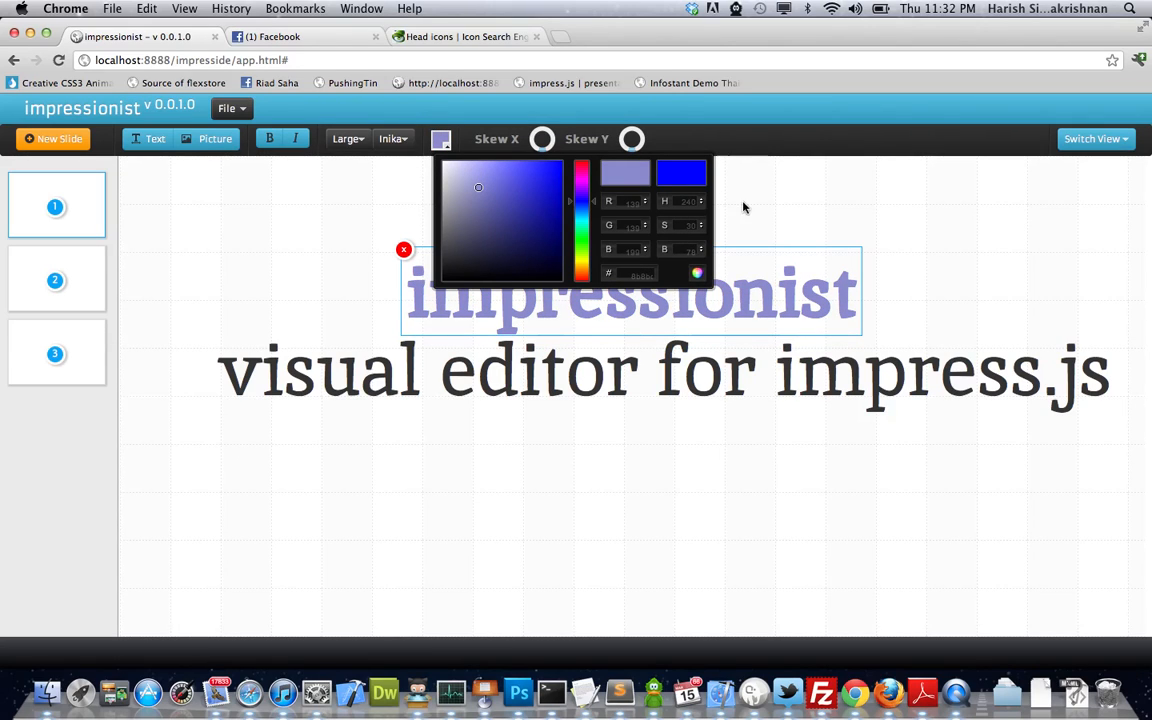
pyautogui.click(779, 206)
# - Set the 'visual editor for impress.js' line in the Fresca font, leaving it upright
pyautogui.click(609, 345)
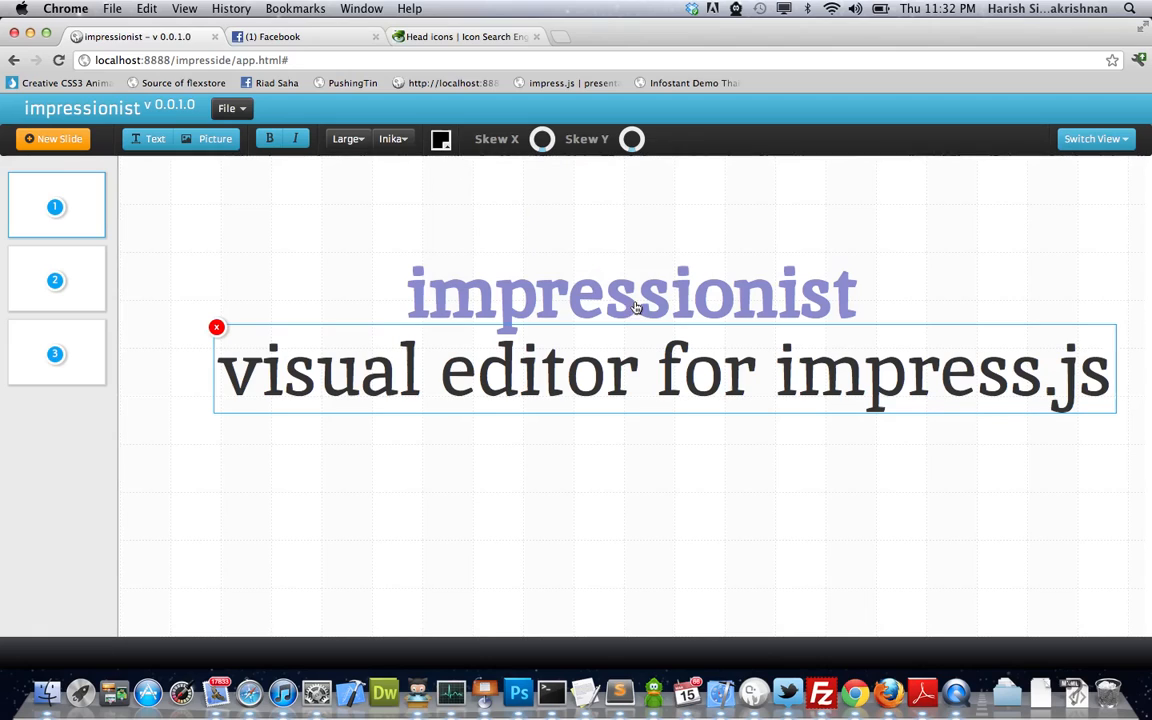
pyautogui.click(393, 139)
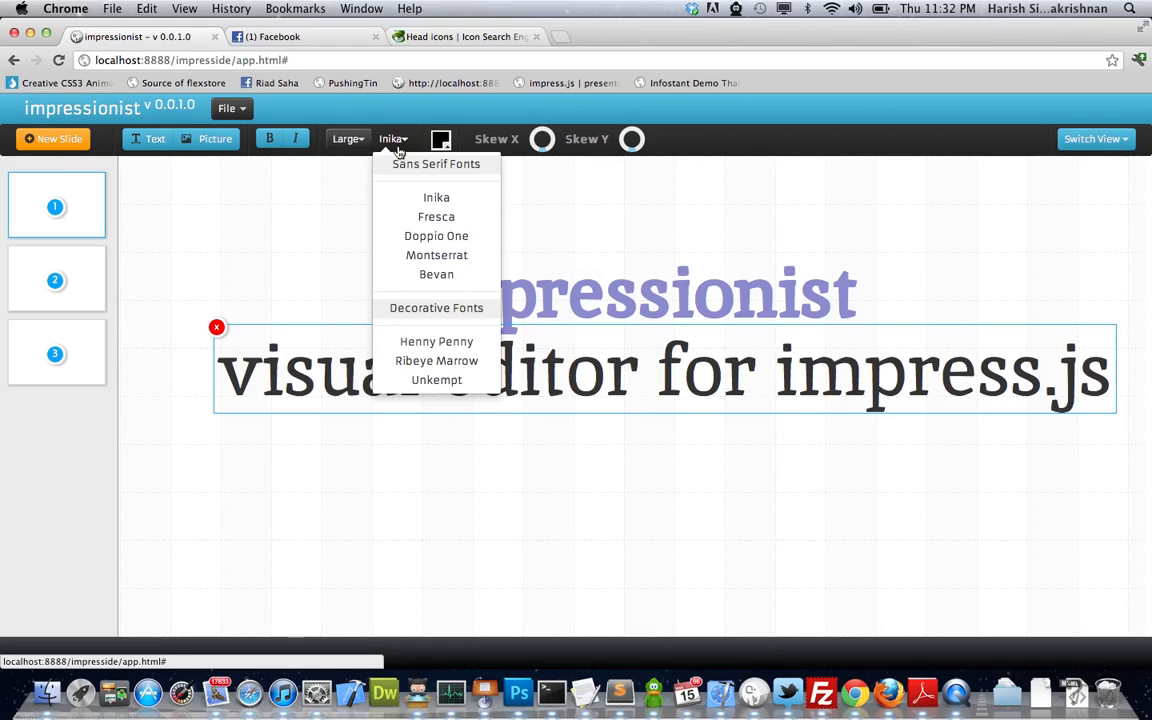
pyautogui.click(437, 217)
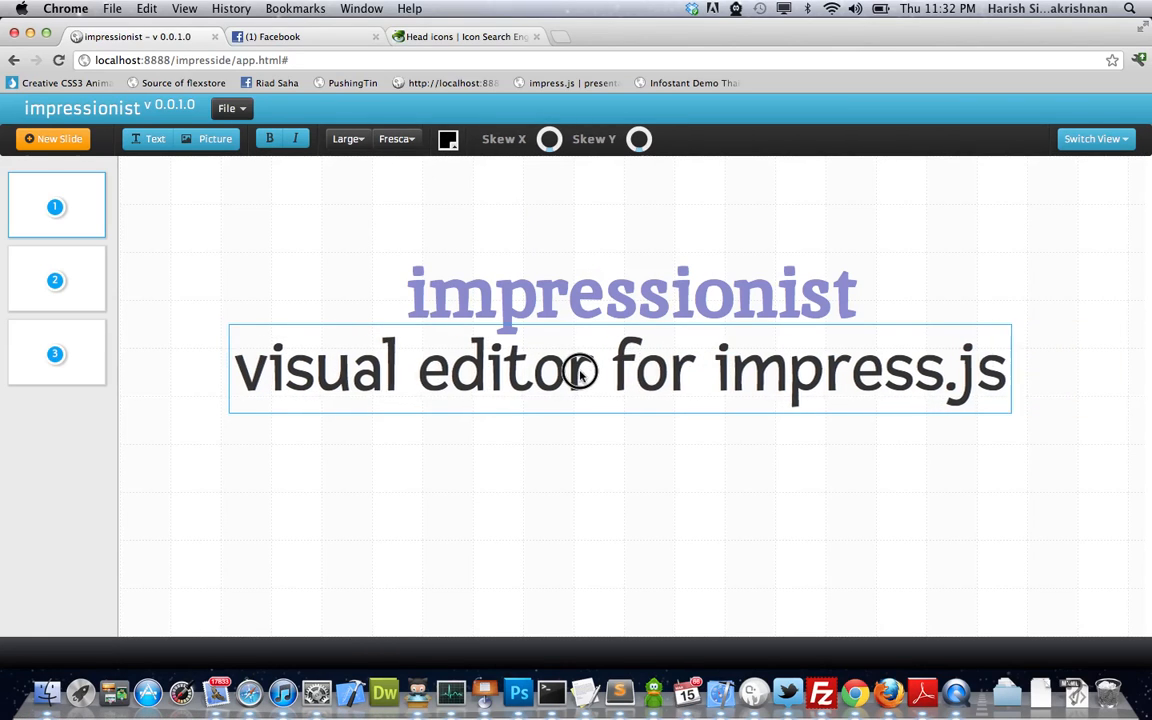
pyautogui.click(297, 140)
pyautogui.click(298, 141)
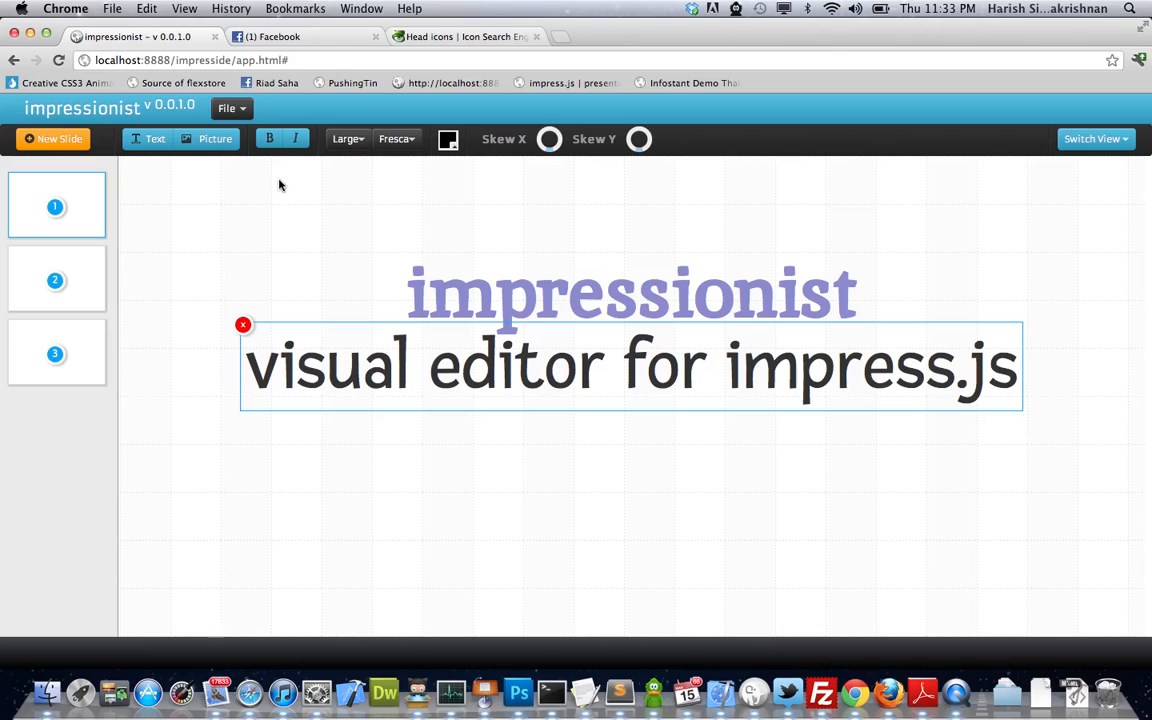
pyautogui.click(61, 302)
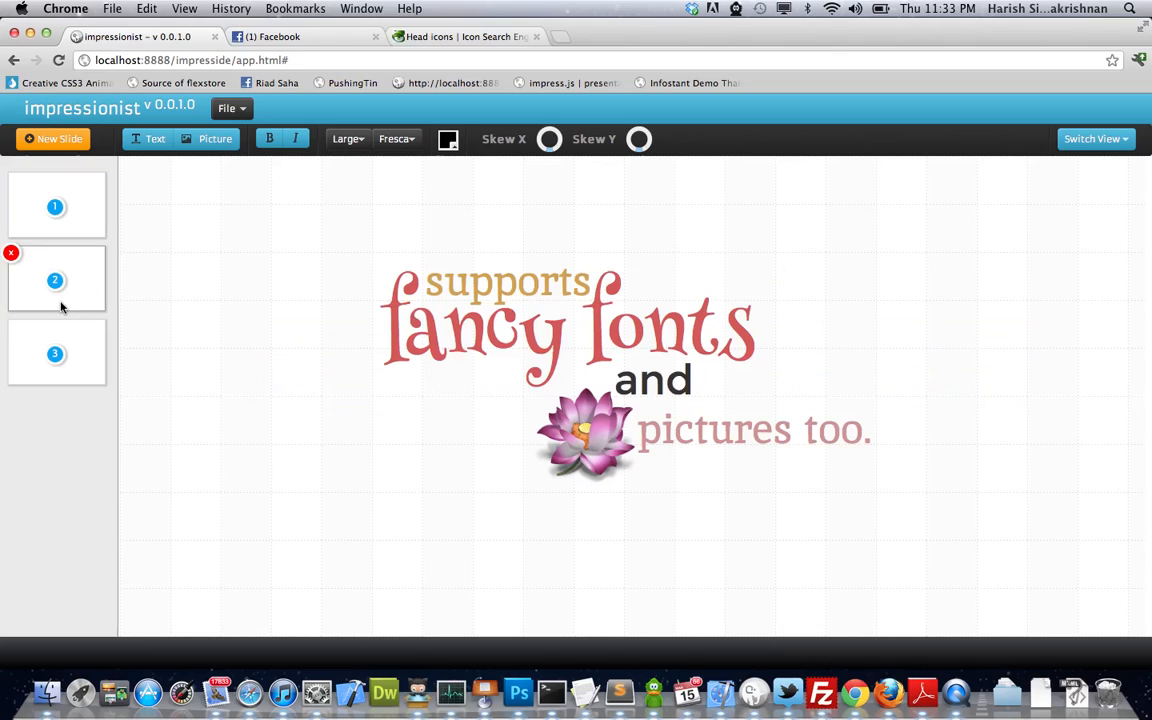
# - Give slide 3's top 'skewed' word a Skew X of 18
pyautogui.click(495, 335)
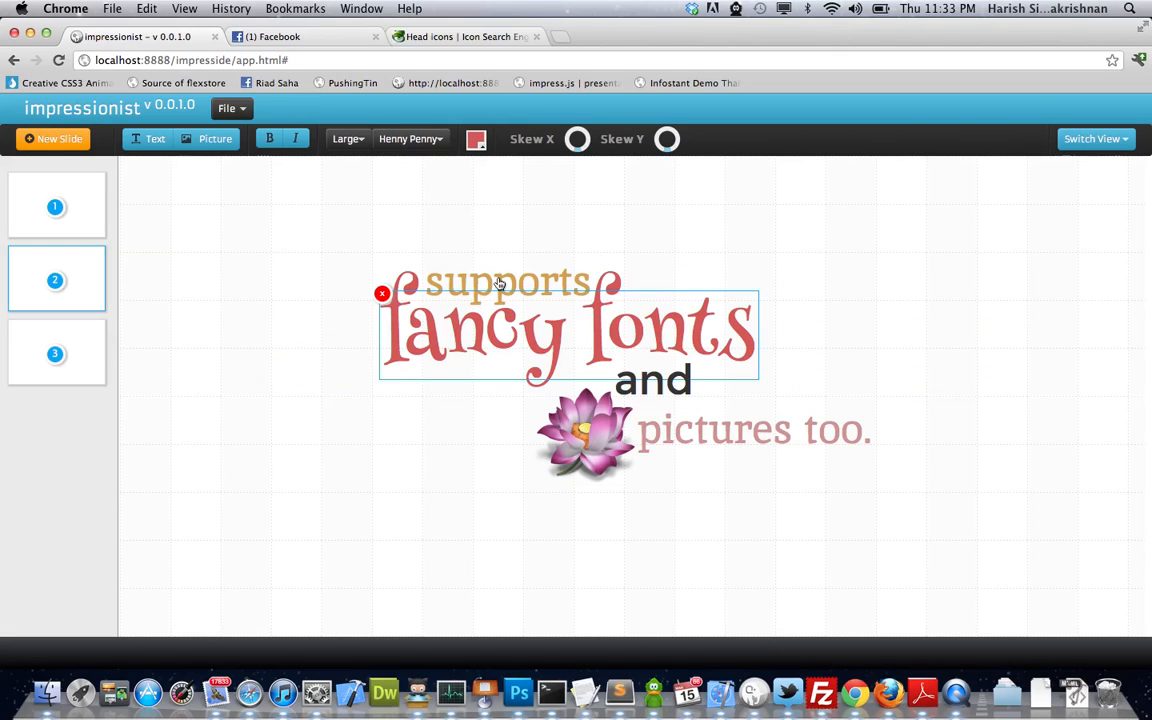
pyautogui.click(514, 232)
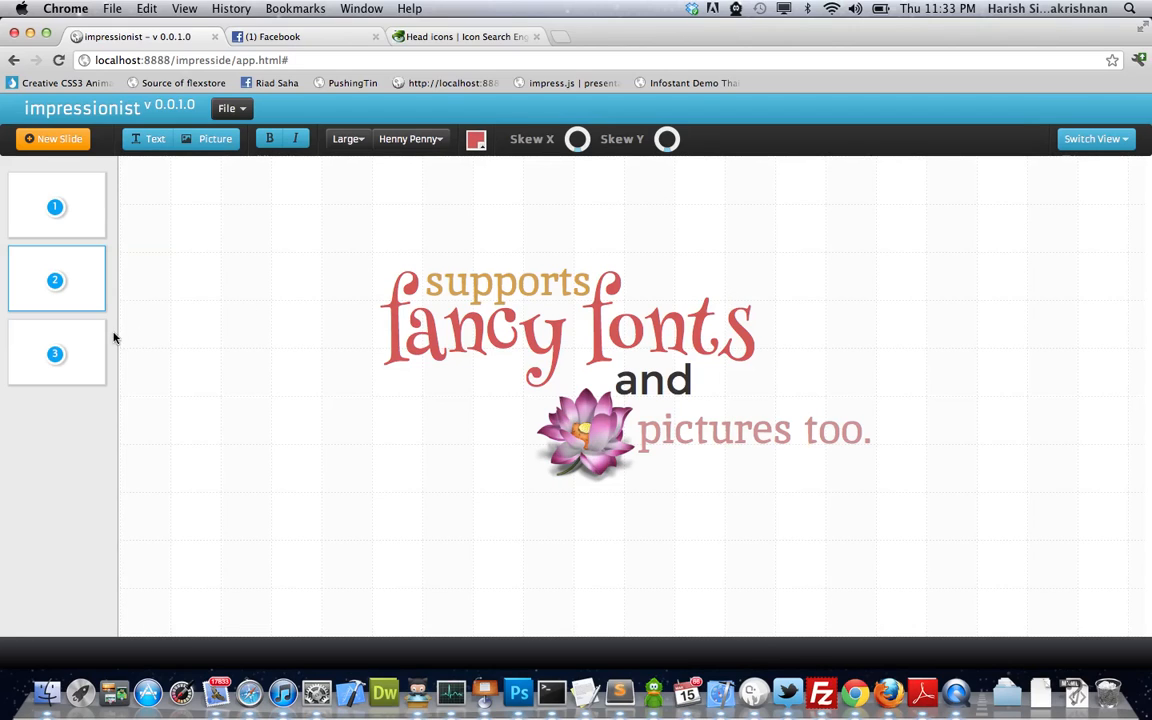
pyautogui.click(72, 348)
pyautogui.click(508, 280)
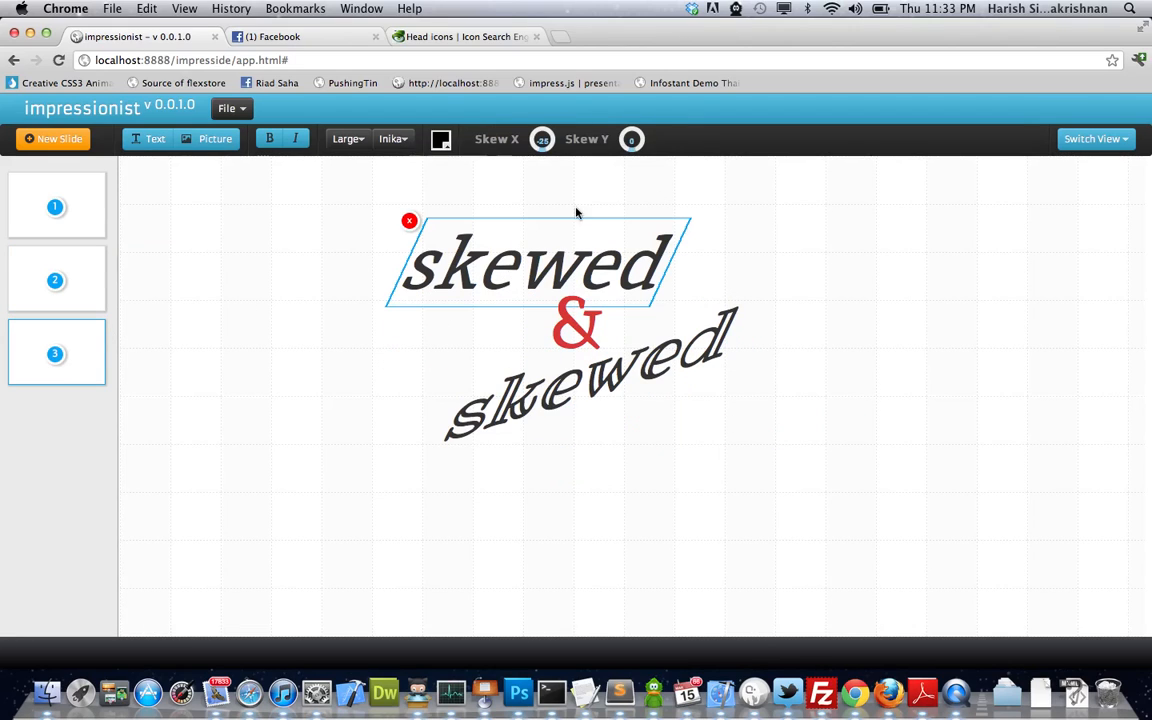
pyautogui.moveTo(542, 140); pyautogui.dragTo(494, 155)
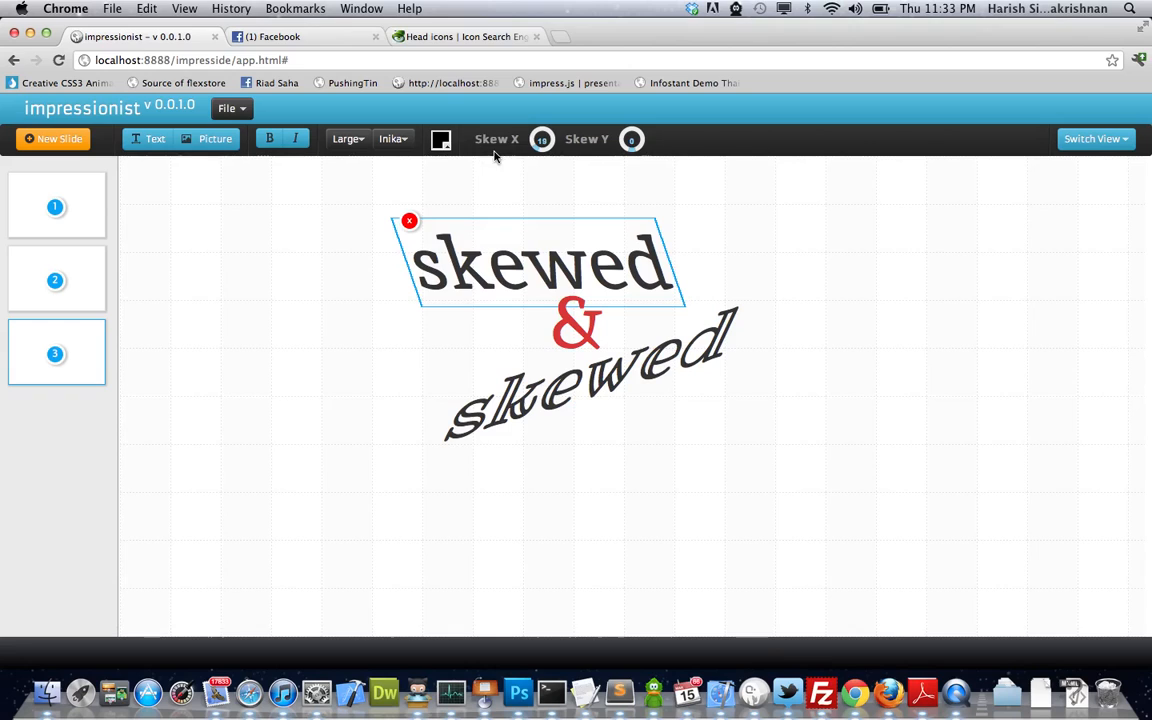
pyautogui.click(670, 193)
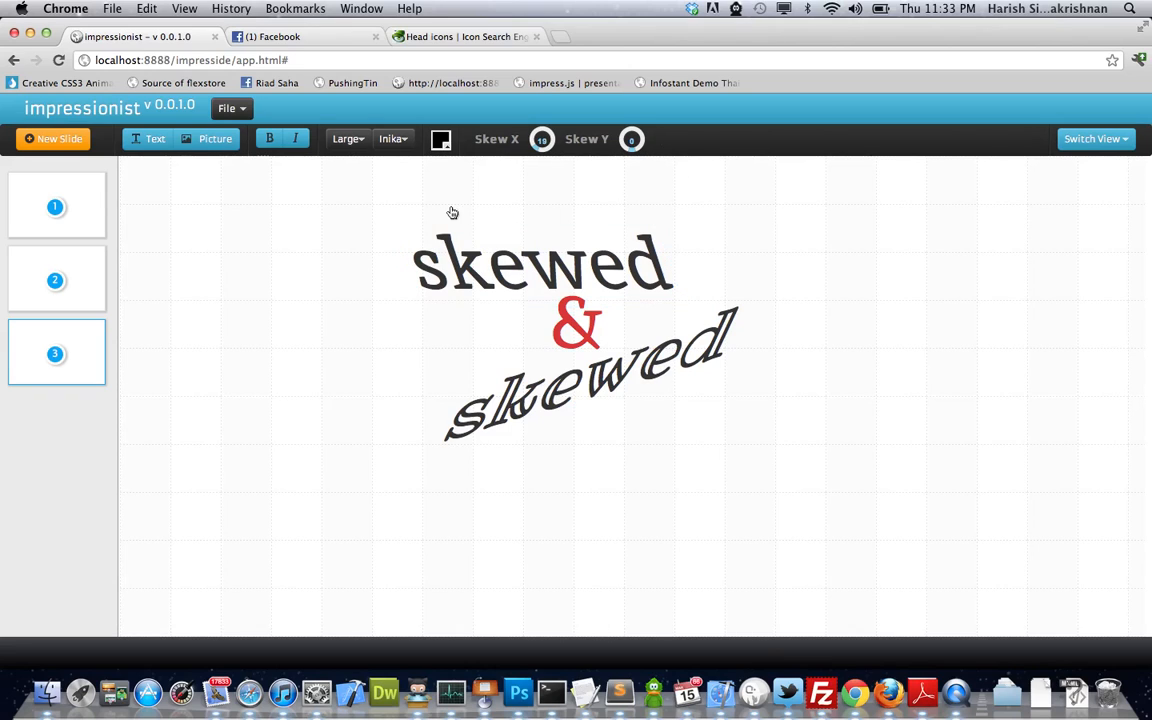
# - Step through the three slides and return to the title slide
pyautogui.click(66, 211)
pyautogui.click(66, 278)
pyautogui.click(66, 350)
pyautogui.click(57, 278)
pyautogui.click(58, 205)
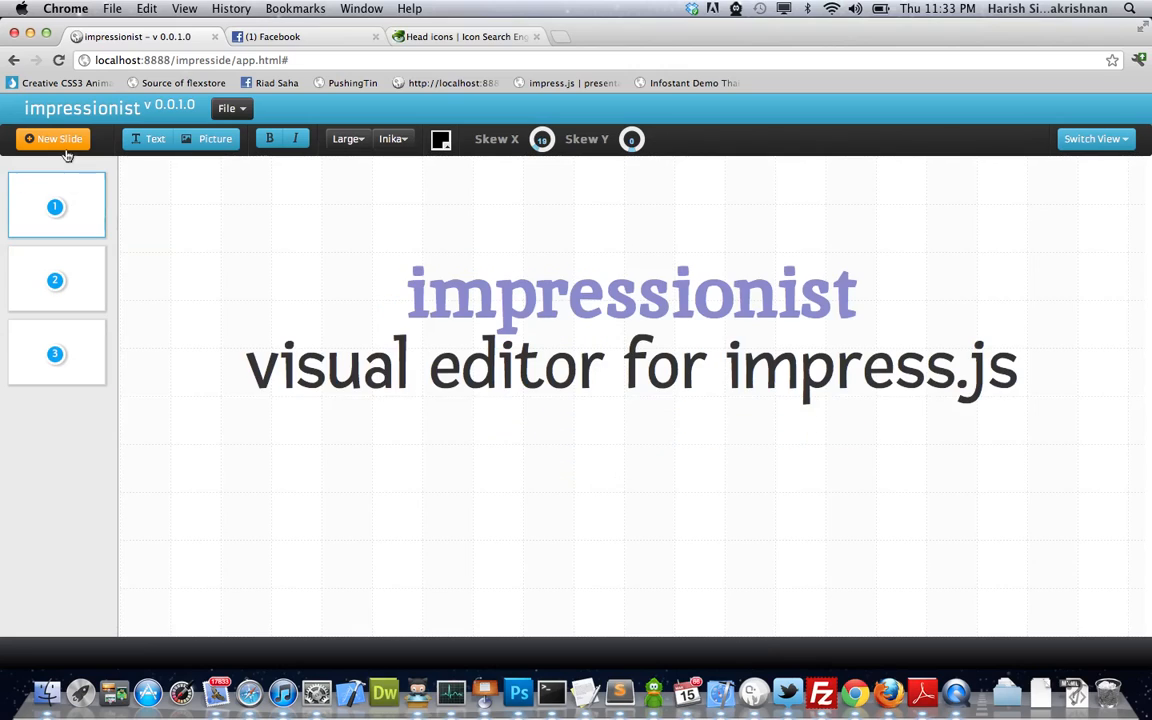
# - Add a new slide after the skewed slide with a 'This is sample text' box
pyautogui.click(64, 347)
pyautogui.click(70, 139)
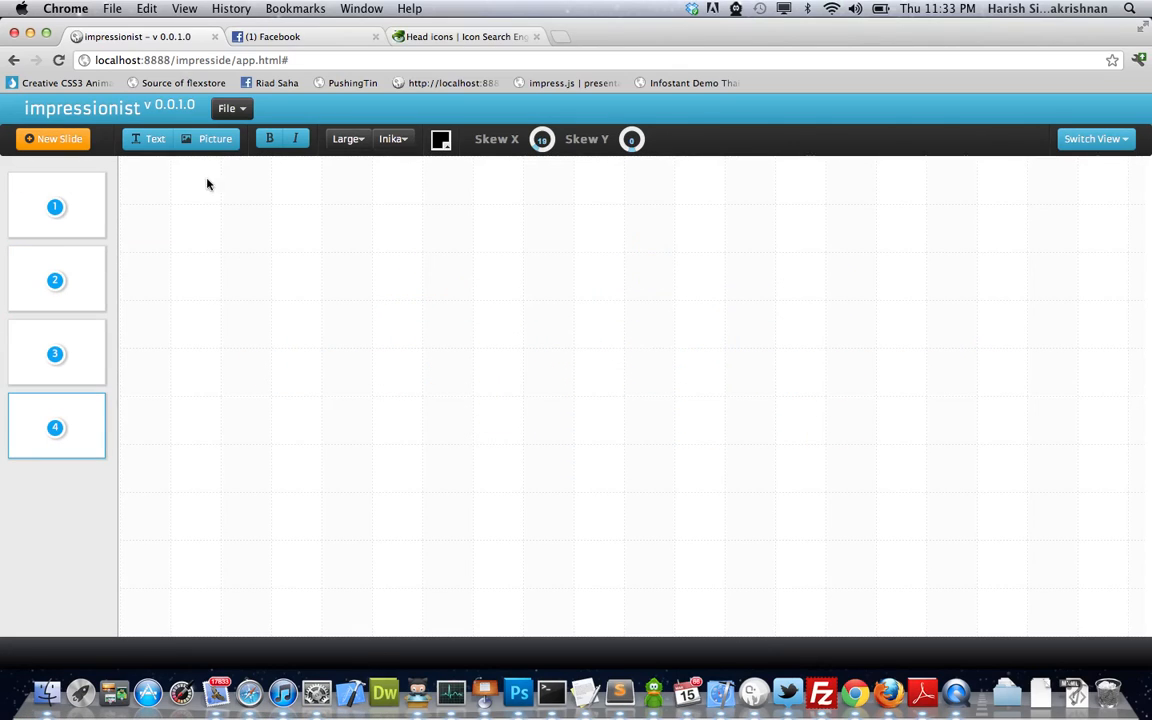
pyautogui.click(156, 142)
pyautogui.click(433, 205)
pyautogui.moveTo(433, 205); pyautogui.dragTo(539, 389)
pyautogui.click(361, 364)
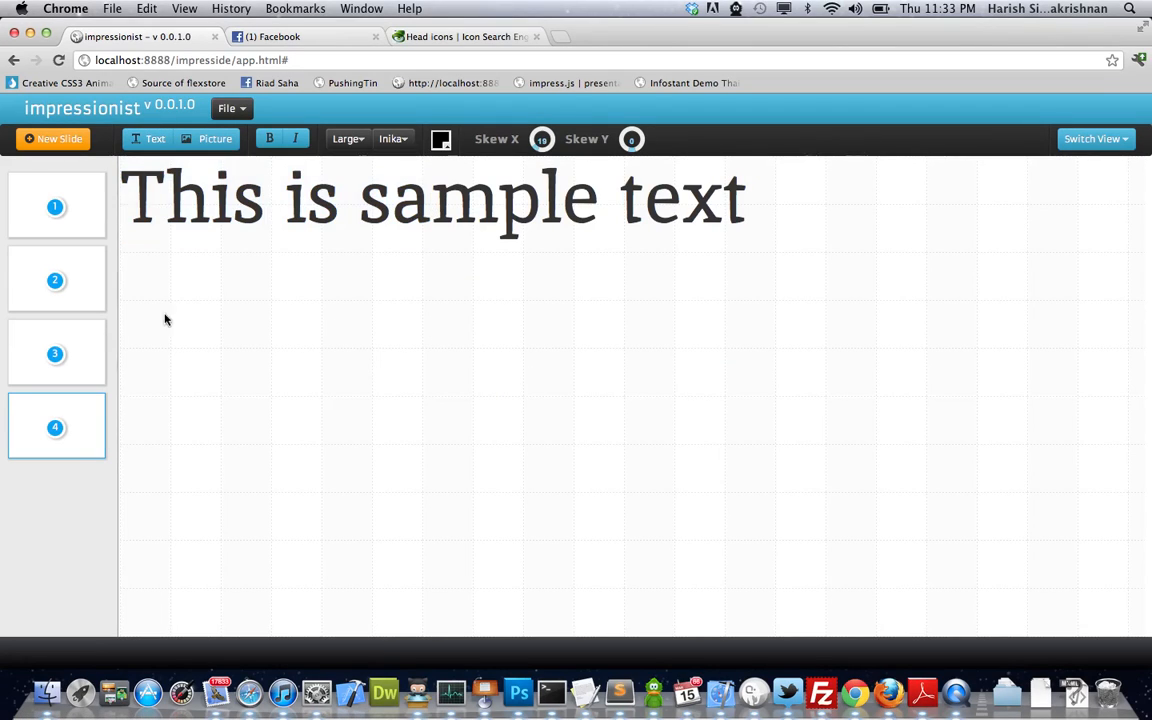
pyautogui.click(39, 334)
pyautogui.click(57, 428)
pyautogui.moveTo(370, 221); pyautogui.dragTo(416, 360)
pyautogui.click(489, 321)
# - Add another sample-text slide, delete the extra slide 4, and move the text toward centre
pyautogui.click(55, 139)
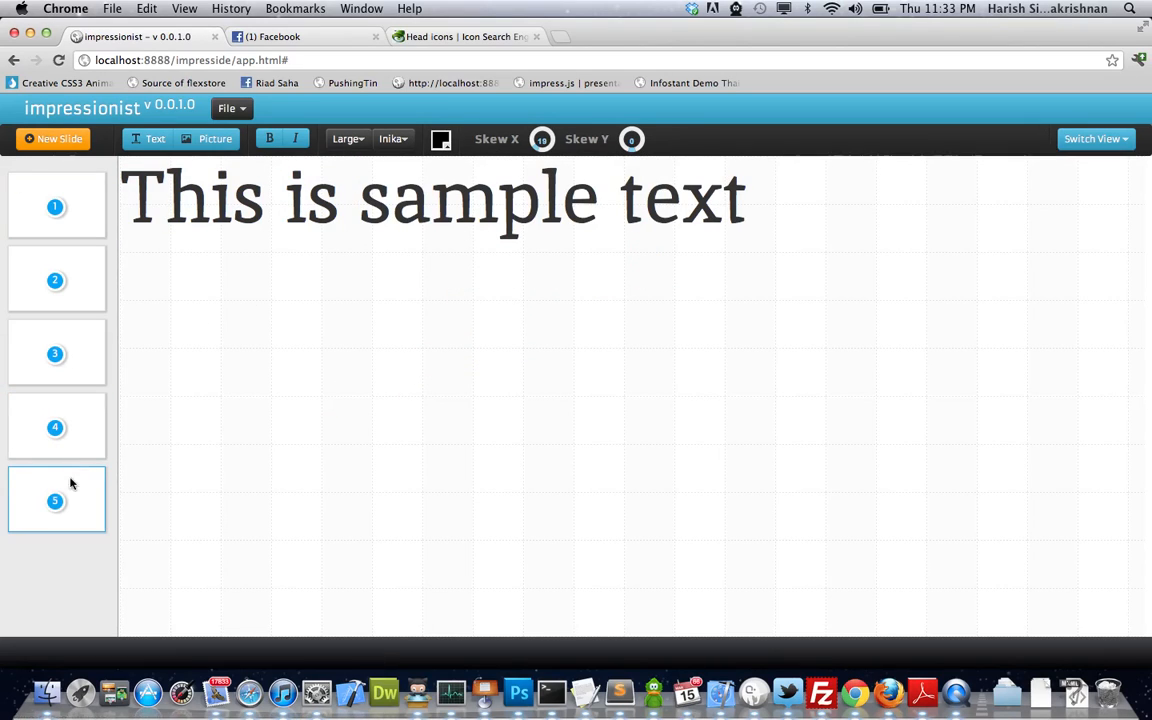
pyautogui.click(562, 436)
pyautogui.moveTo(12, 405)
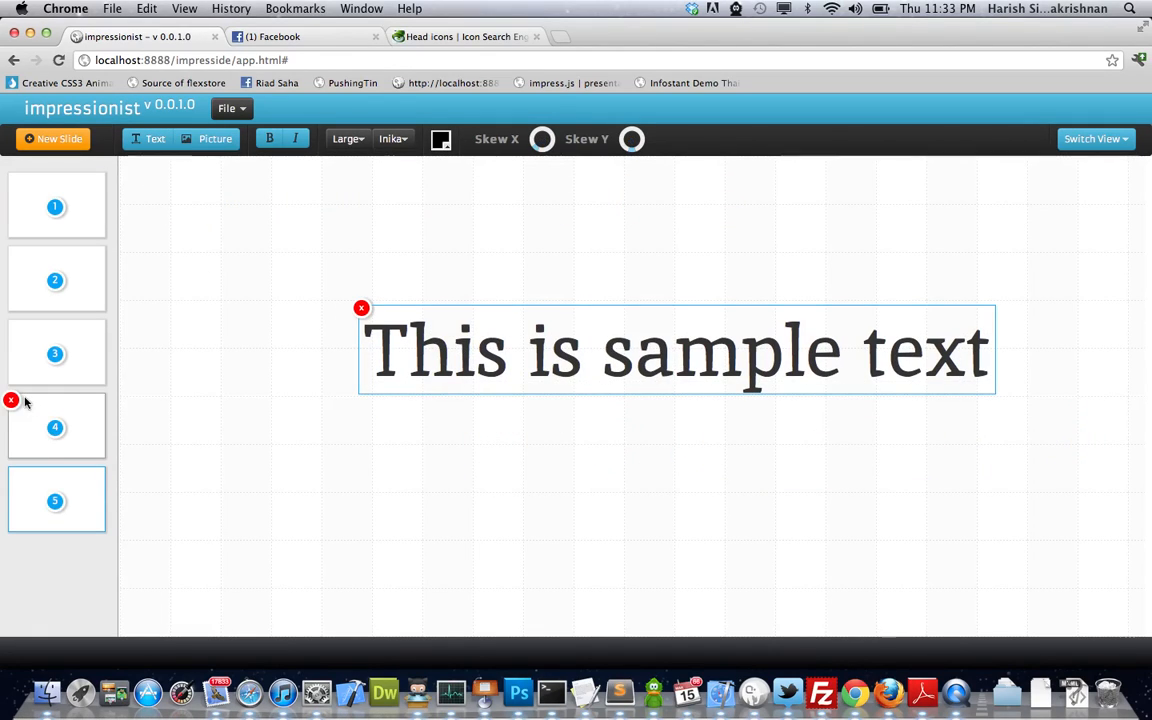
pyautogui.click(11, 402)
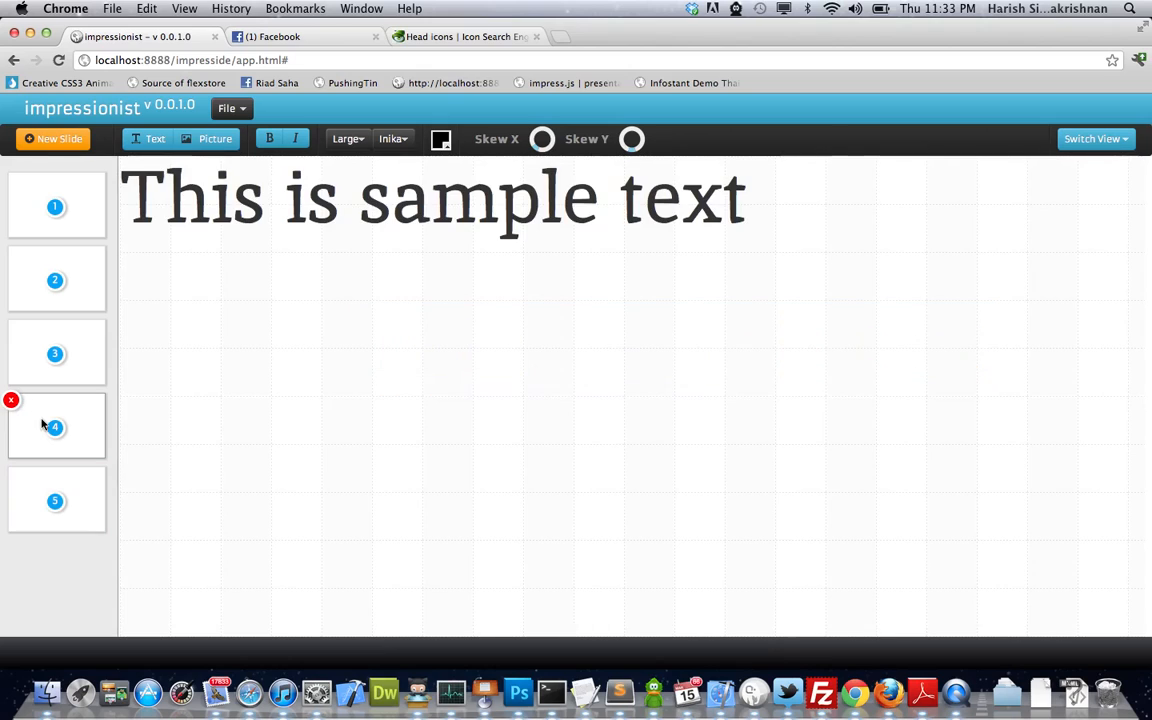
pyautogui.click(11, 402)
pyautogui.click(49, 355)
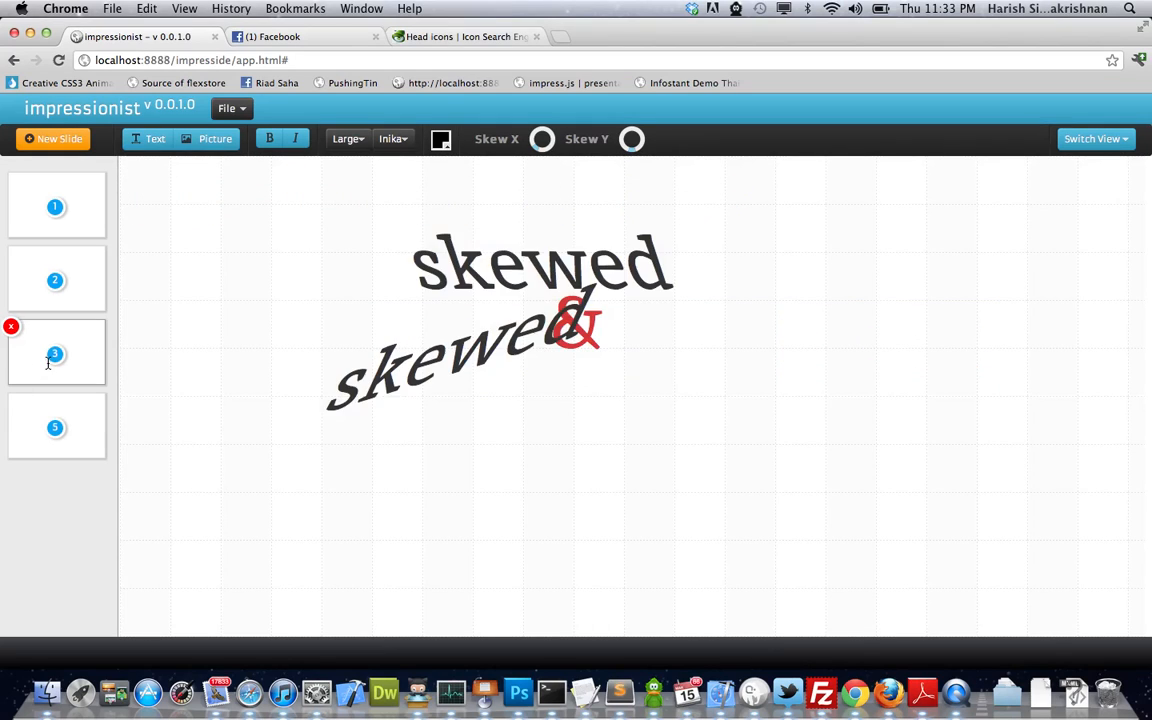
pyautogui.click(51, 427)
pyautogui.click(448, 360)
pyautogui.moveTo(448, 360); pyautogui.dragTo(463, 290)
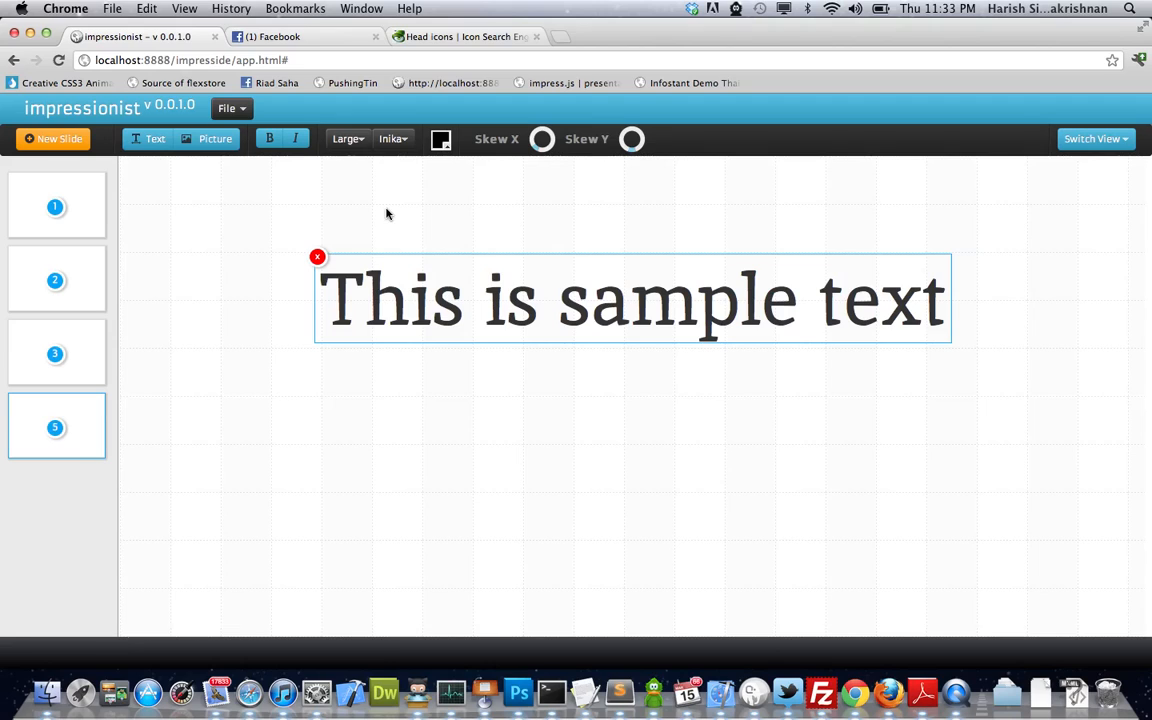
# - Make 'This is sample text' bold italic, keeping its font size unchanged
pyautogui.click(352, 142)
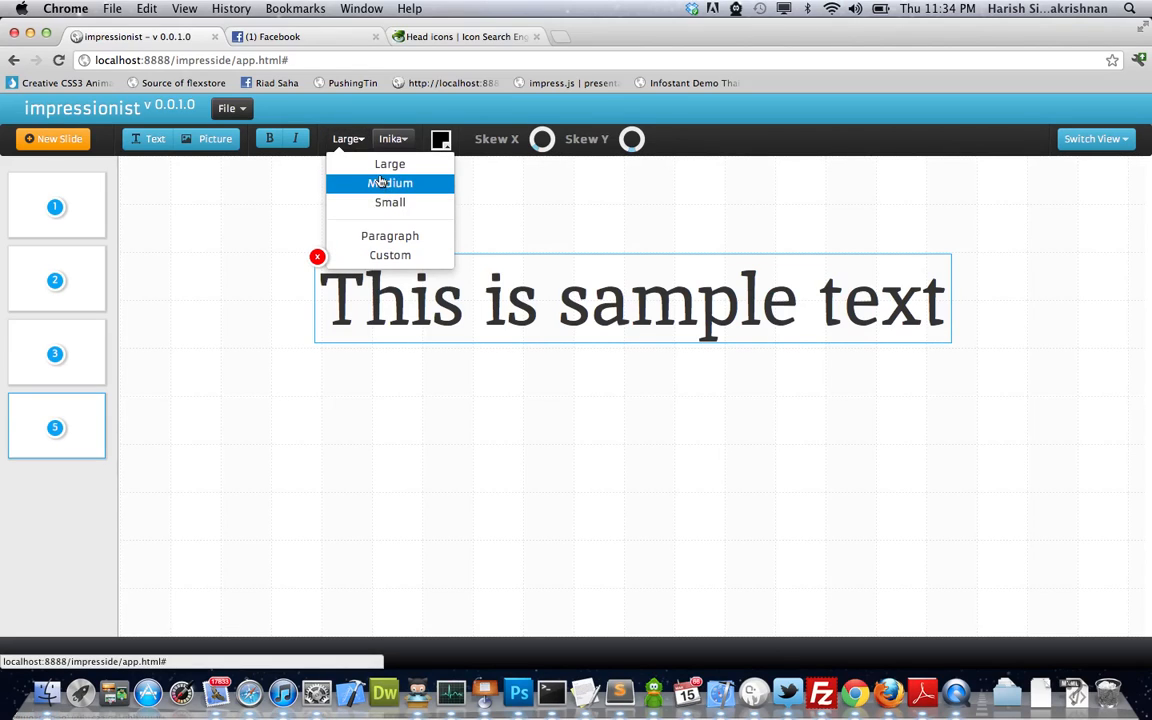
pyautogui.click(316, 124)
pyautogui.click(268, 141)
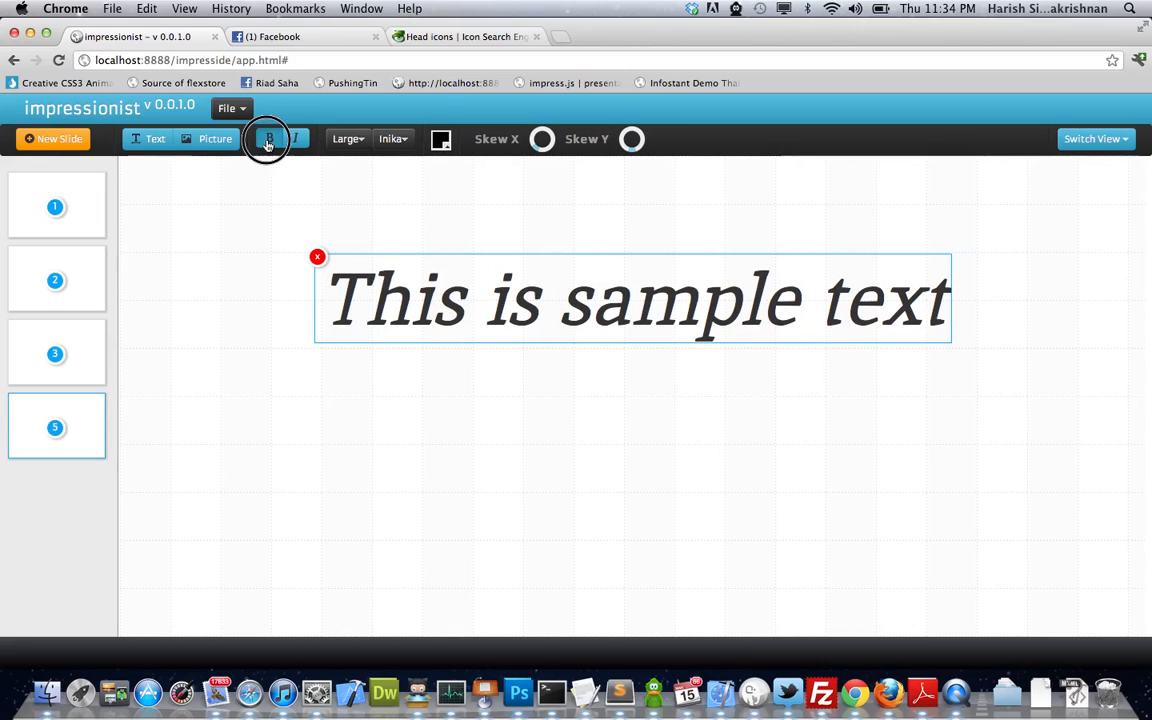
pyautogui.click(268, 141)
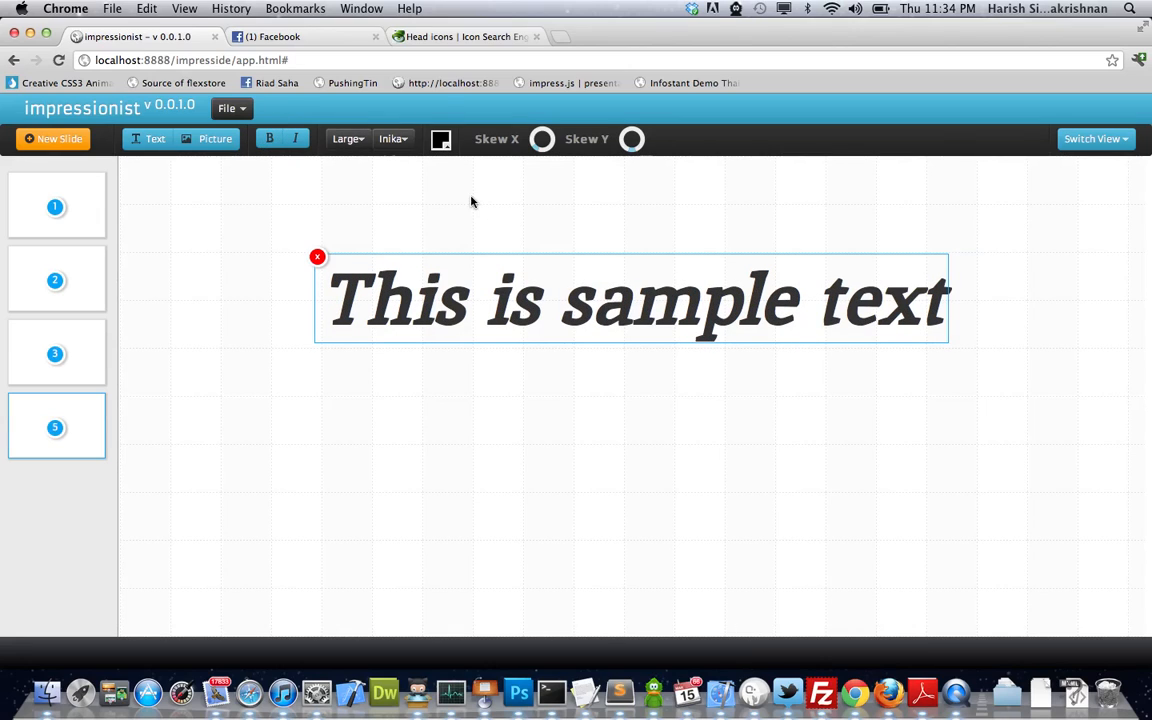
pyautogui.click(690, 225)
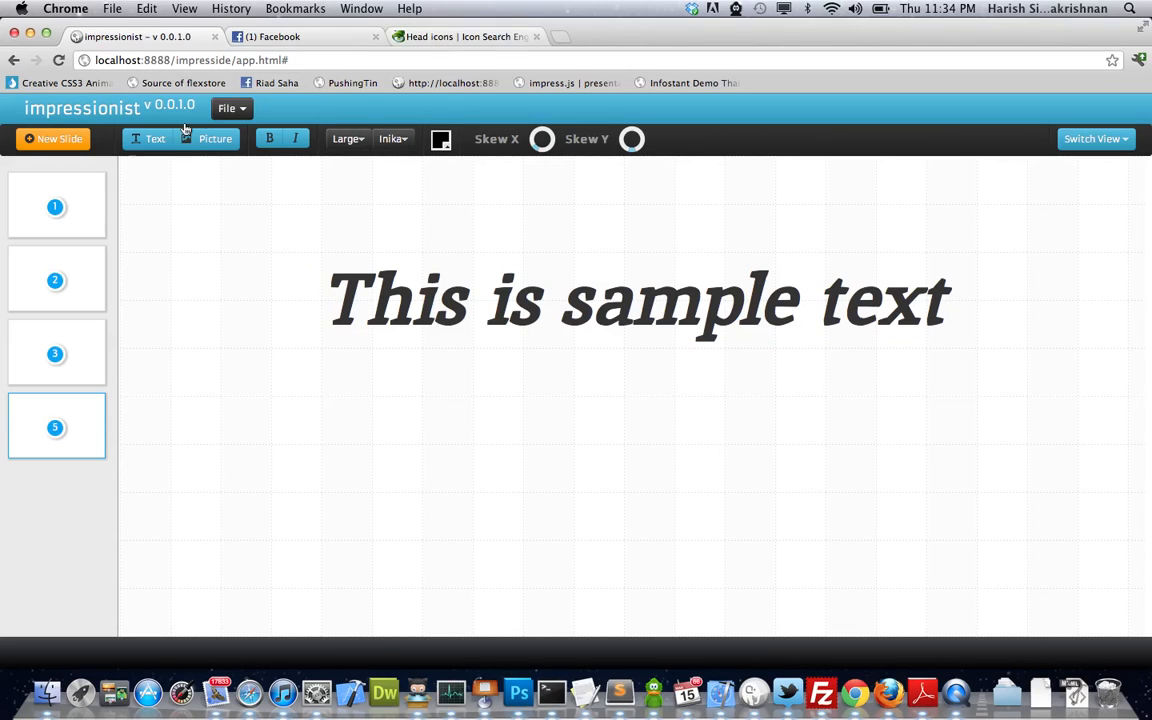
pyautogui.click(222, 145)
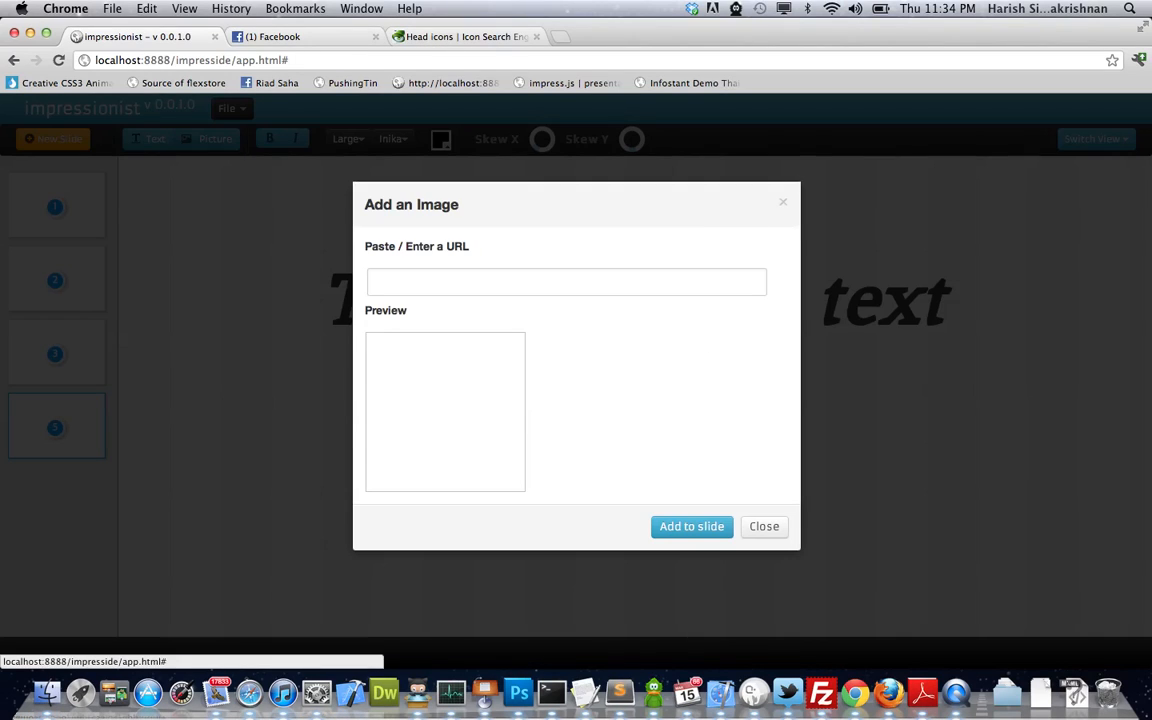
# - Copy the bearded cartoon head icon's image URL from Iconfinder's head results
pyautogui.click(489, 37)
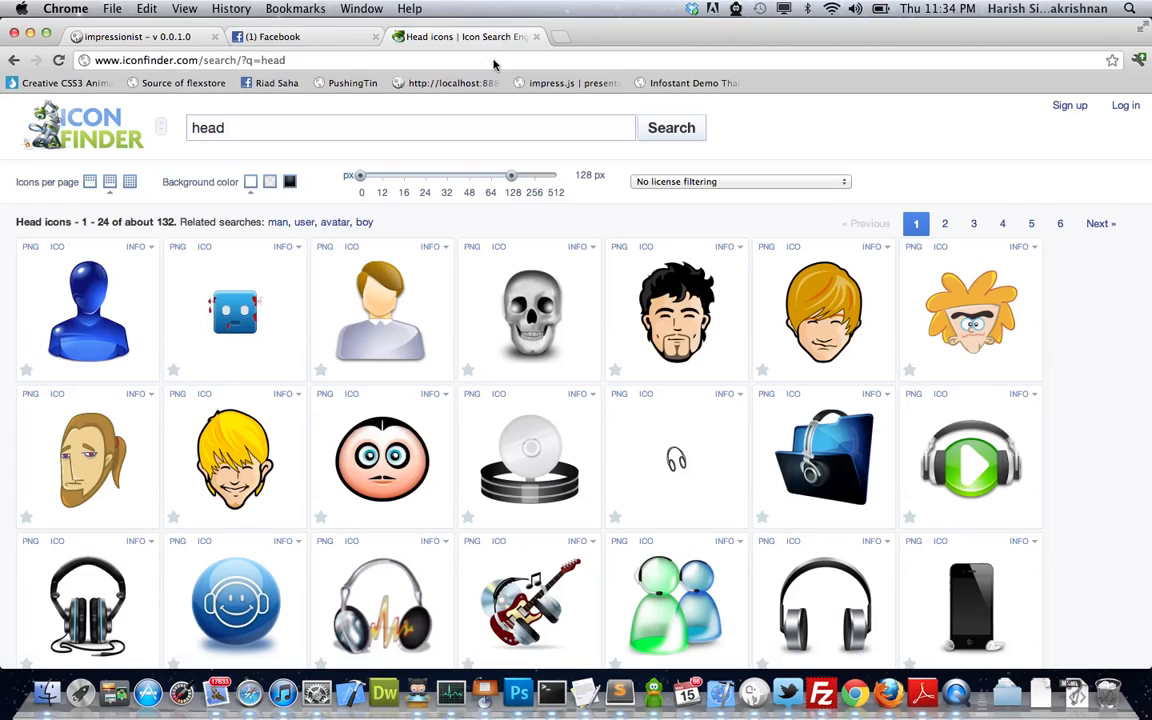
pyautogui.rightClick(655, 292)
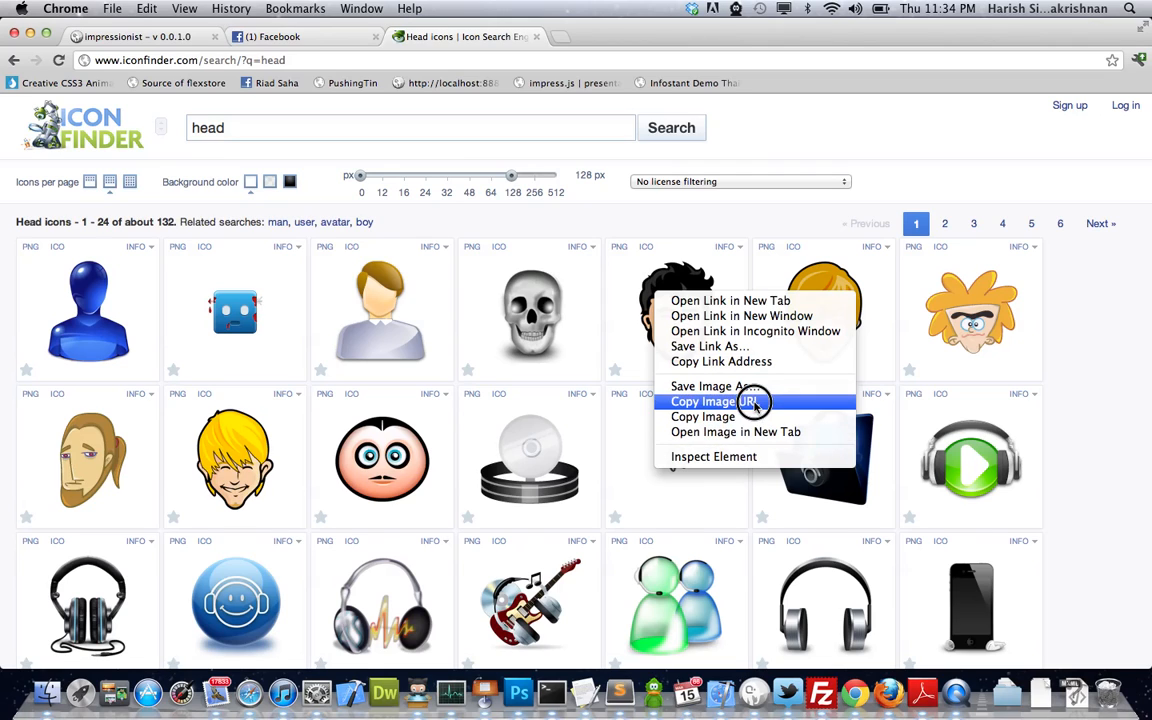
pyautogui.click(740, 401)
pyautogui.click(180, 36)
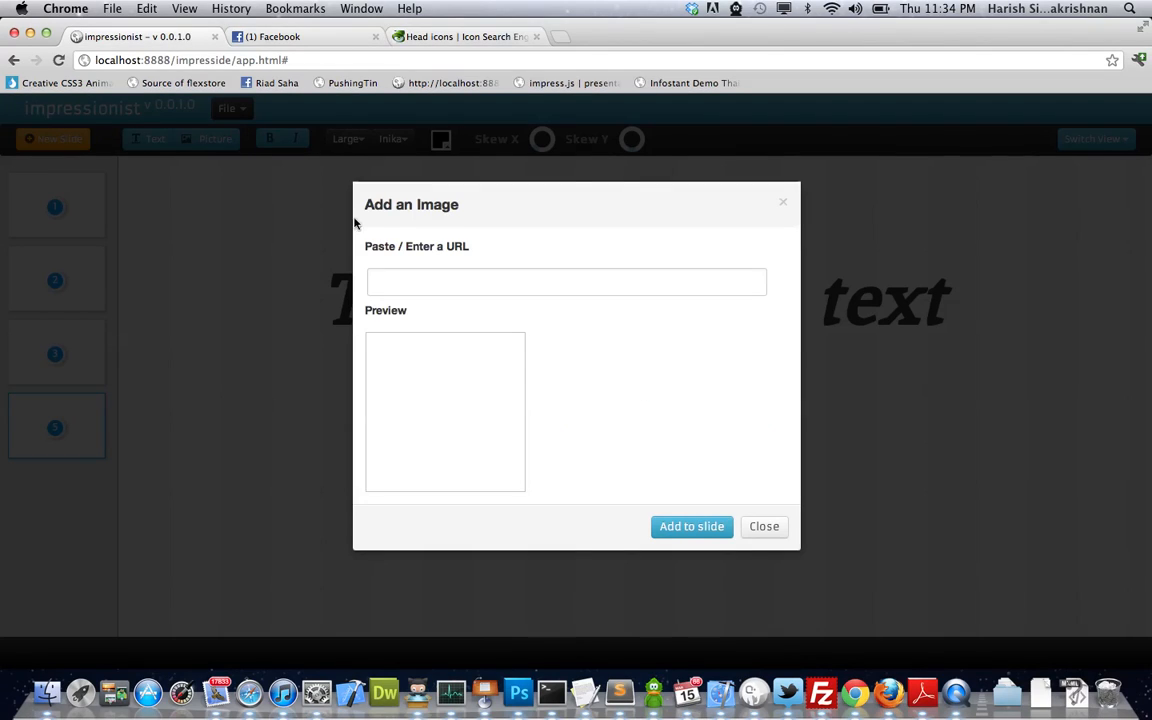
# - Paste the head icon URL, add the image, and place it below the sample heading
pyautogui.click(436, 284)
pyautogui.press('super+v')
pyautogui.click(700, 535)
pyautogui.moveTo(660, 208); pyautogui.dragTo(437, 386)
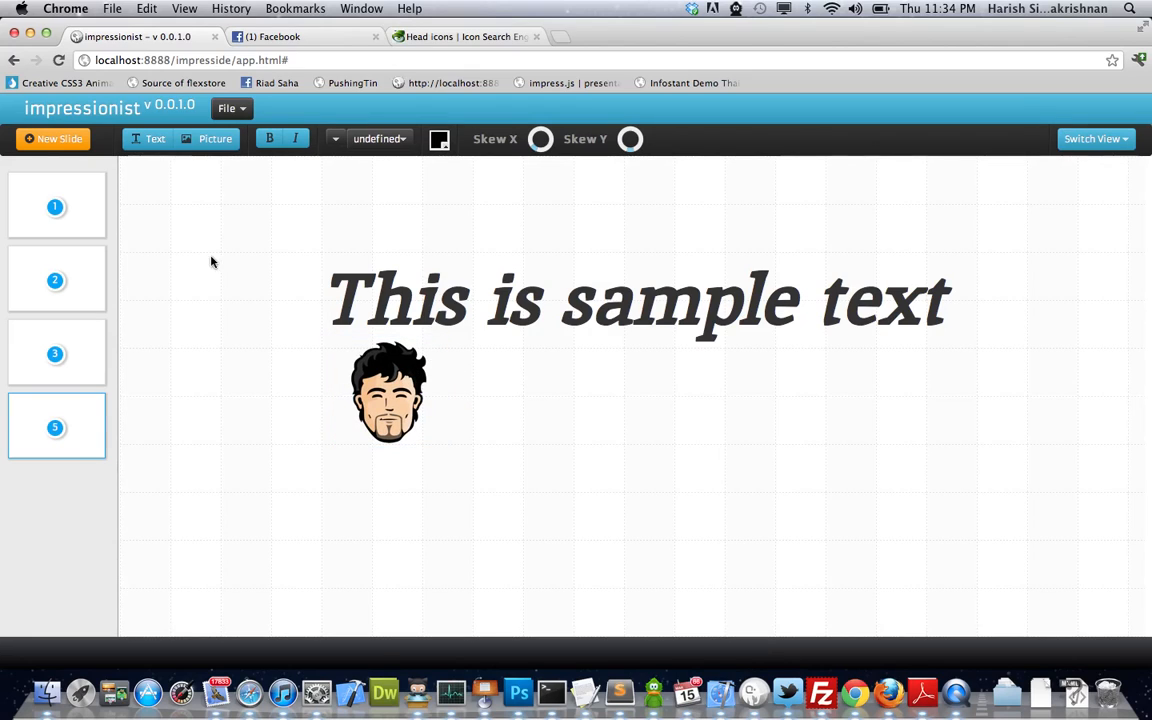
# - Add a large text box beside the head image containing the author's handle
pyautogui.click(147, 139)
pyautogui.click(500, 390)
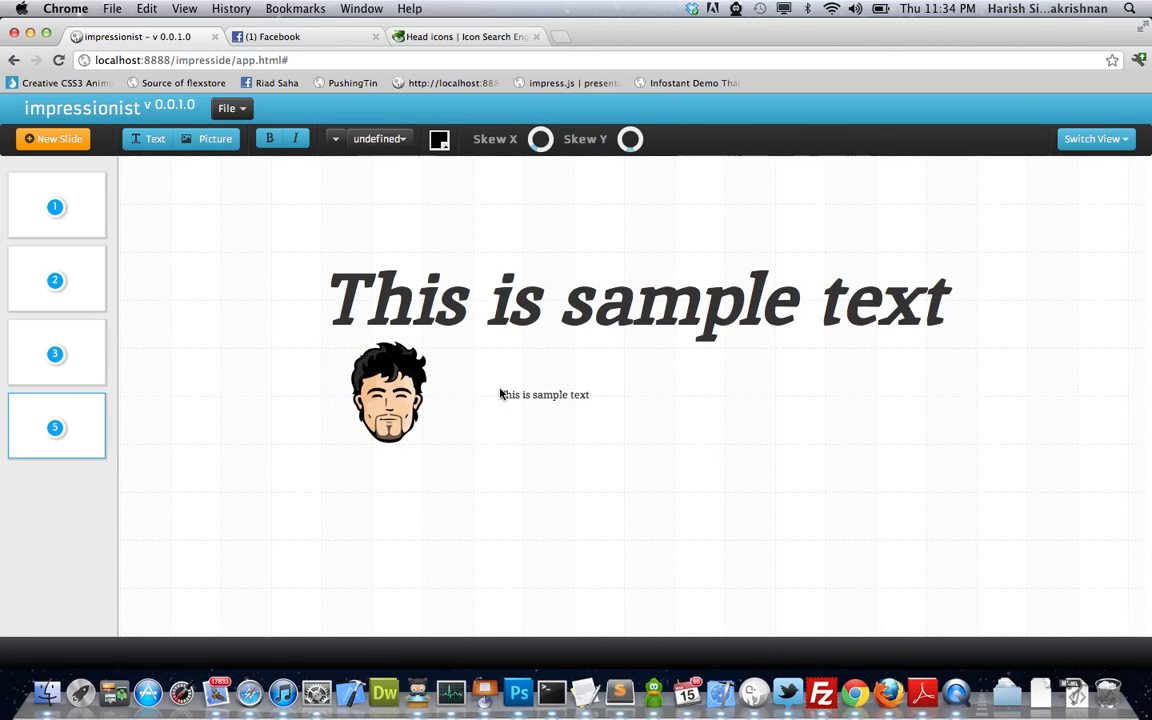
pyautogui.click(556, 396)
pyautogui.moveTo(600, 426); pyautogui.dragTo(537, 395)
pyautogui.doubleClick(537, 395)
pyautogui.press('super+a')
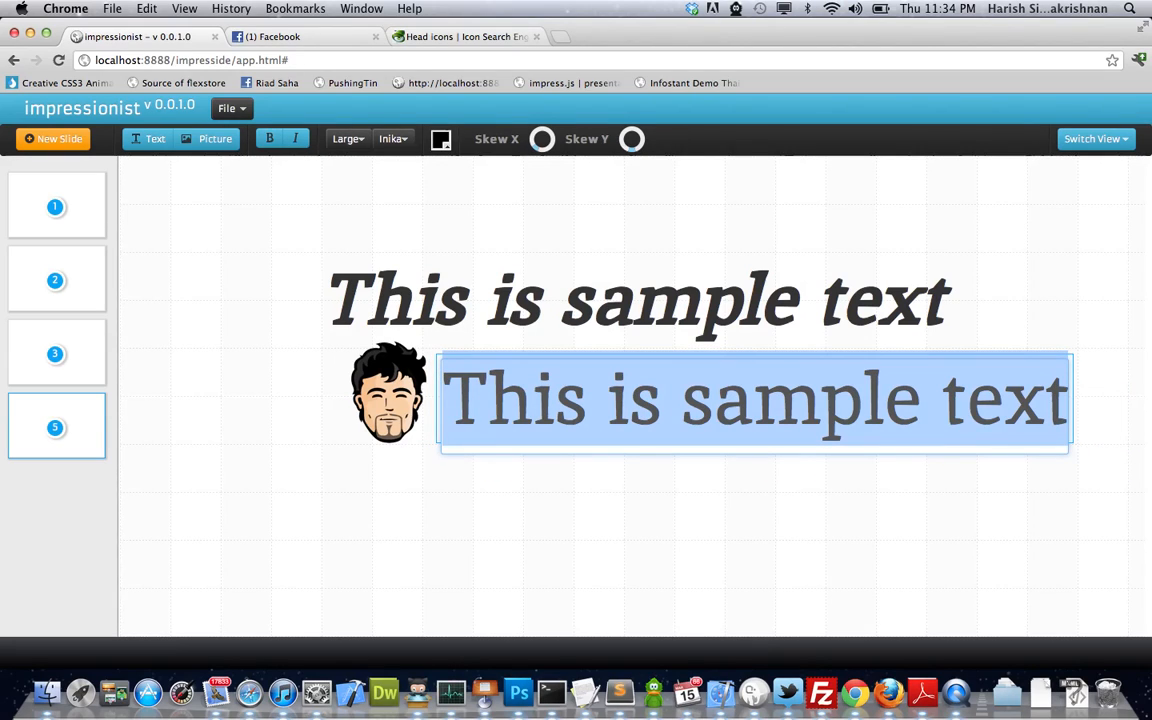
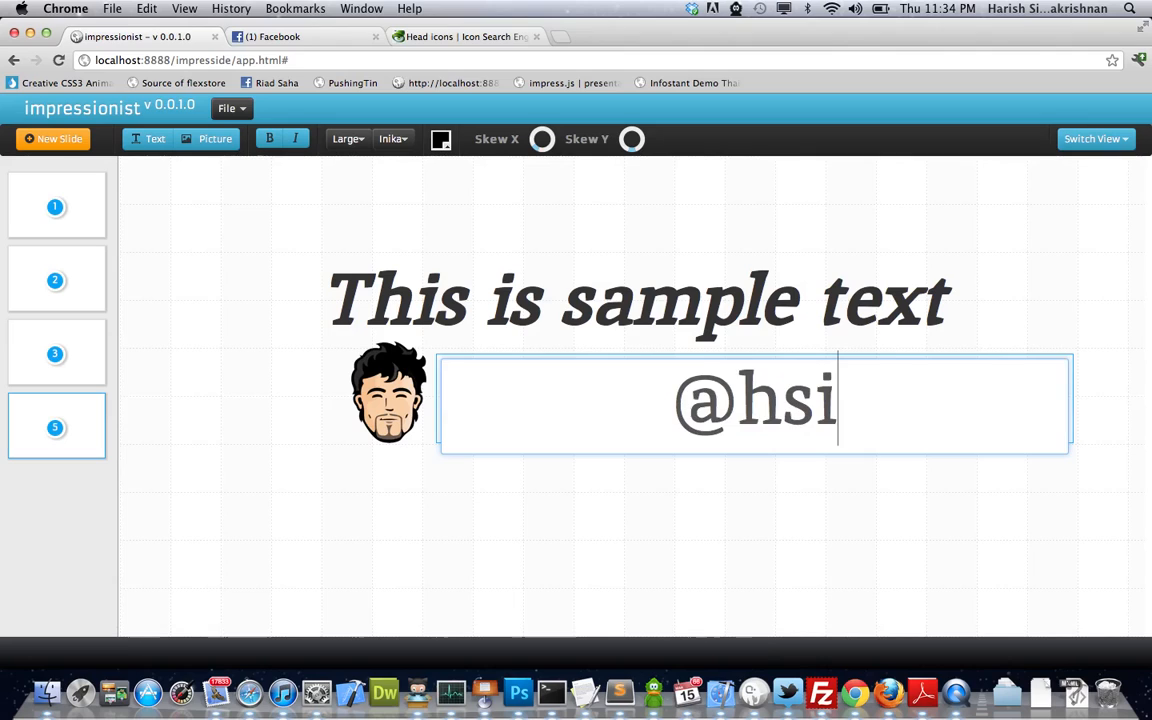
pyautogui.press('Return')
pyautogui.click(599, 453)
pyautogui.click(604, 395)
pyautogui.moveTo(604, 395); pyautogui.dragTo(600, 394)
pyautogui.click(601, 394)
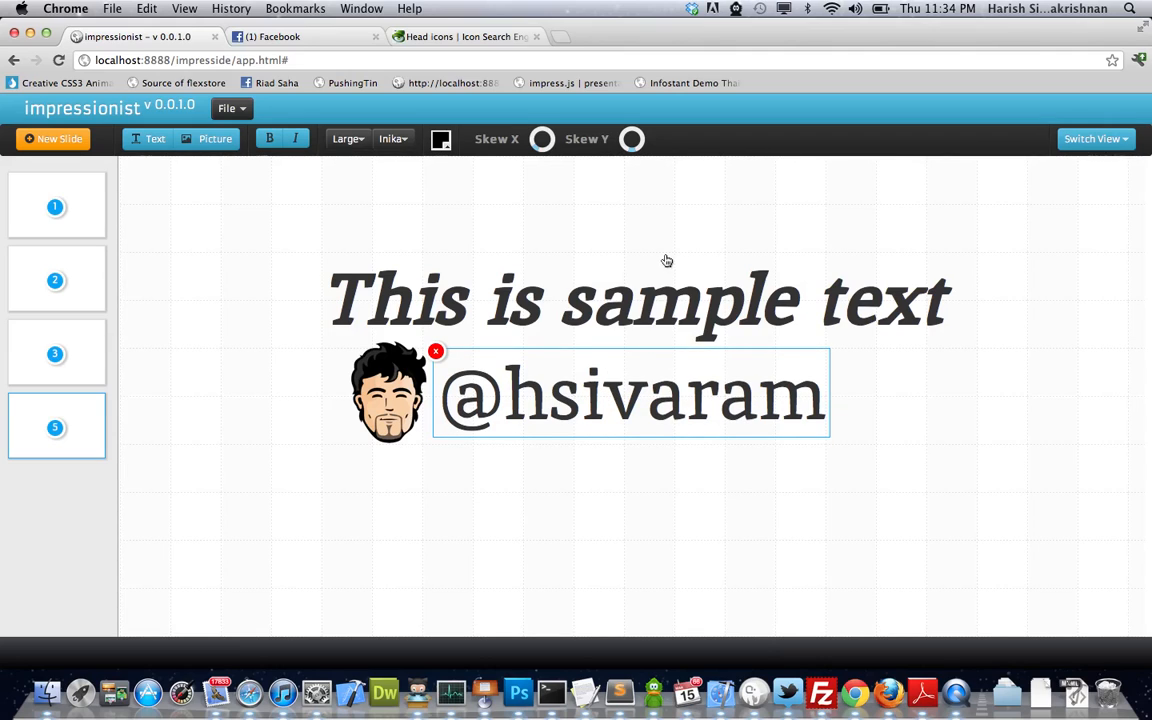
# - Delete the second, slanted 'skewed' word from slide 3
pyautogui.click(88, 292)
pyautogui.click(70, 231)
pyautogui.click(64, 283)
pyautogui.click(64, 355)
pyautogui.click(64, 410)
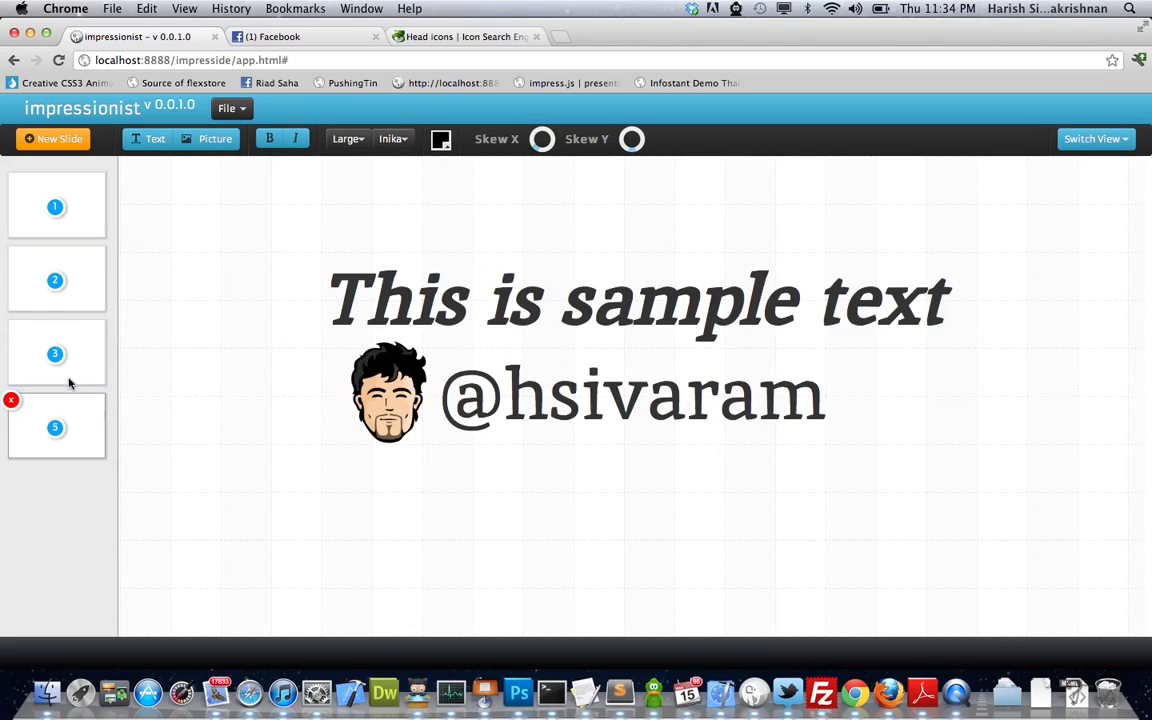
pyautogui.click(66, 355)
pyautogui.click(457, 418)
pyautogui.moveTo(457, 418); pyautogui.dragTo(496, 452)
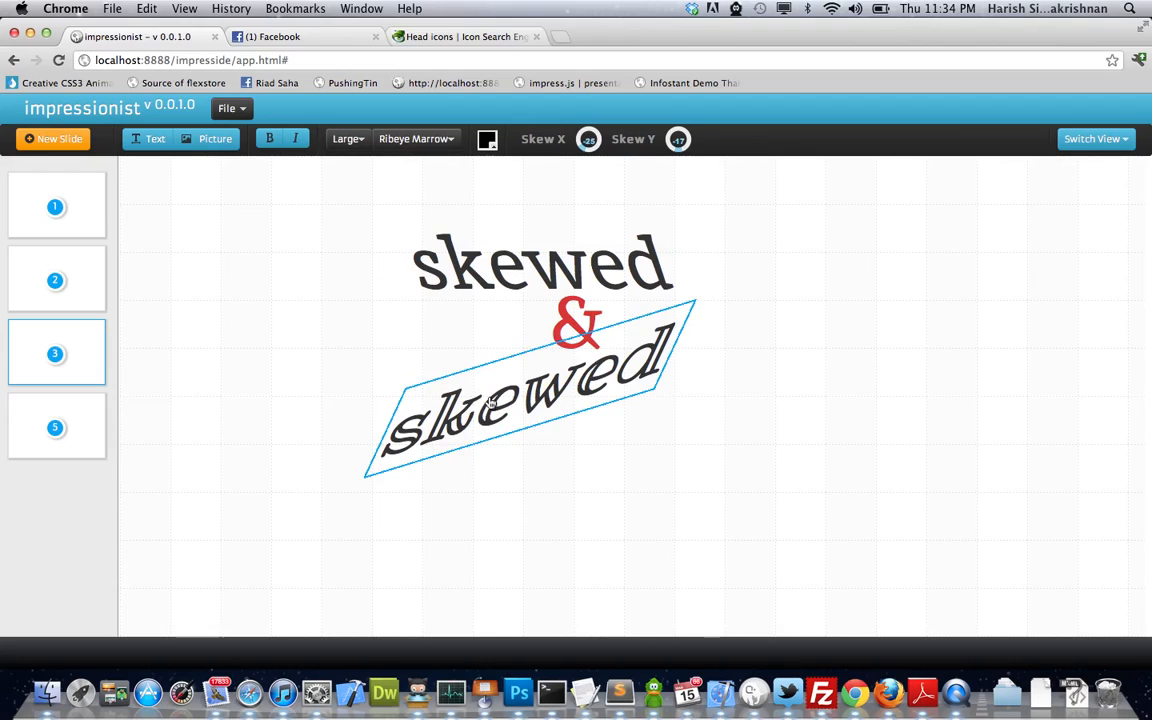
pyautogui.click(386, 349)
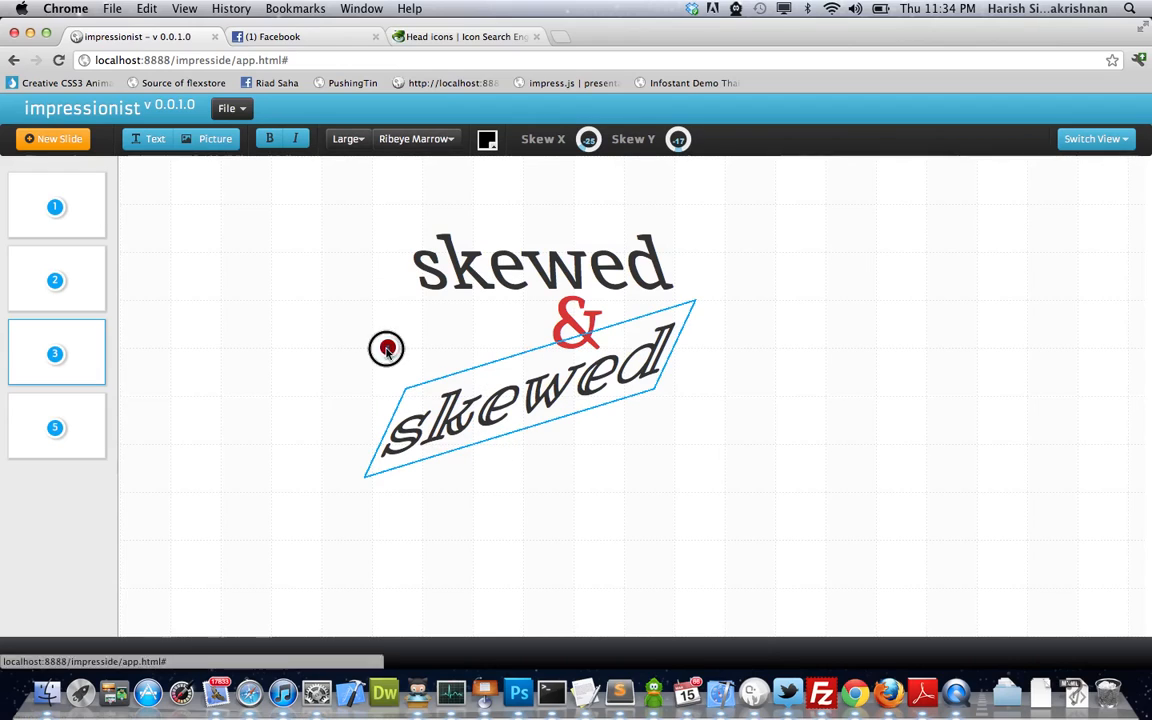
# - Delete the red ampersand and move the remaining 'skewed' word down and right
pyautogui.click(580, 329)
pyautogui.moveTo(548, 280); pyautogui.dragTo(508, 326)
pyautogui.click(521, 268)
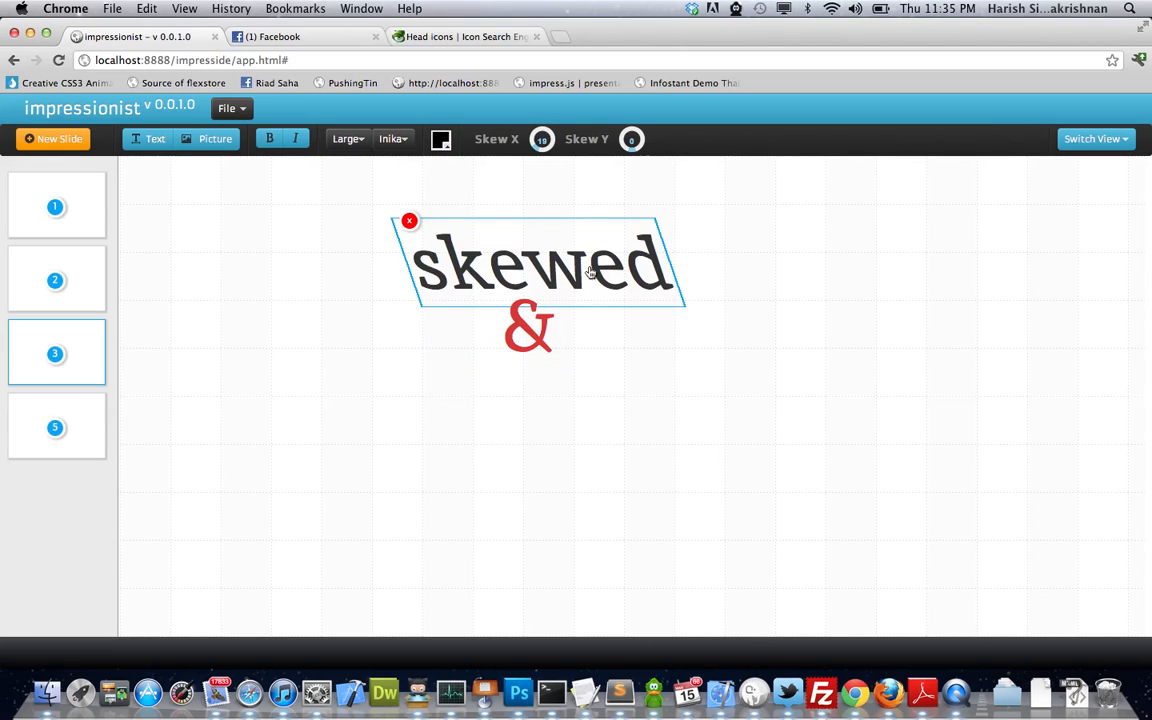
pyautogui.click(518, 352)
pyautogui.click(501, 298)
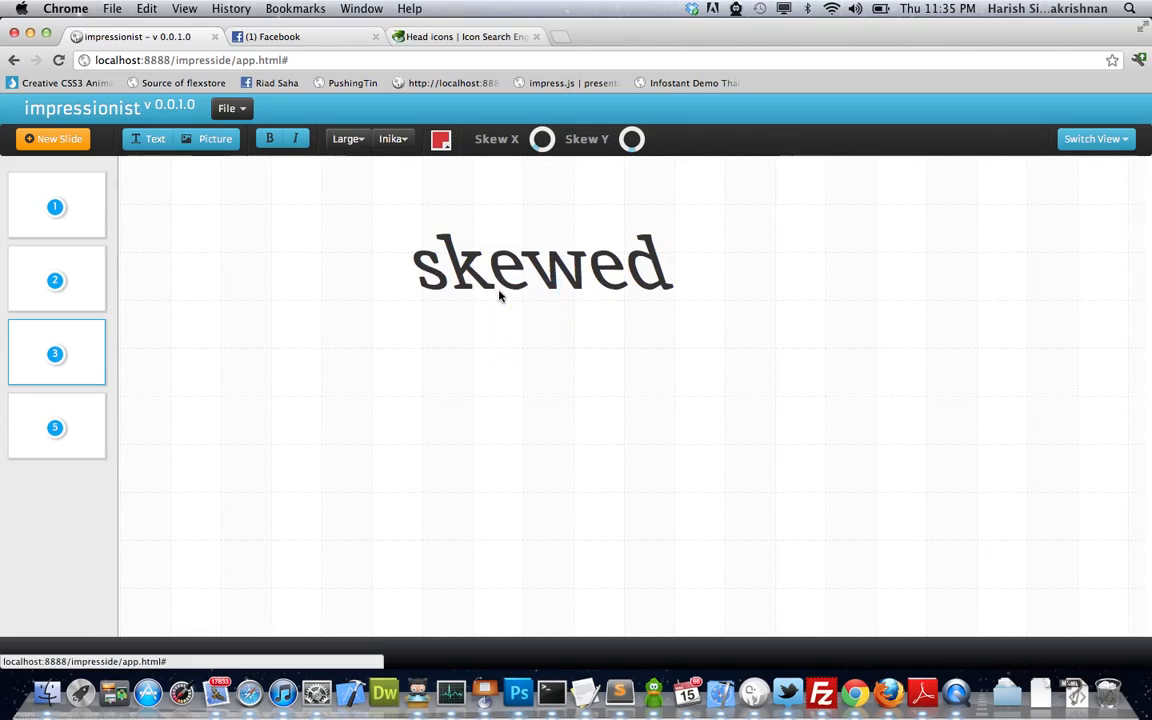
pyautogui.click(500, 268)
pyautogui.moveTo(500, 268); pyautogui.dragTo(540, 314)
# - Step back through the slides to the title slide
pyautogui.click(60, 445)
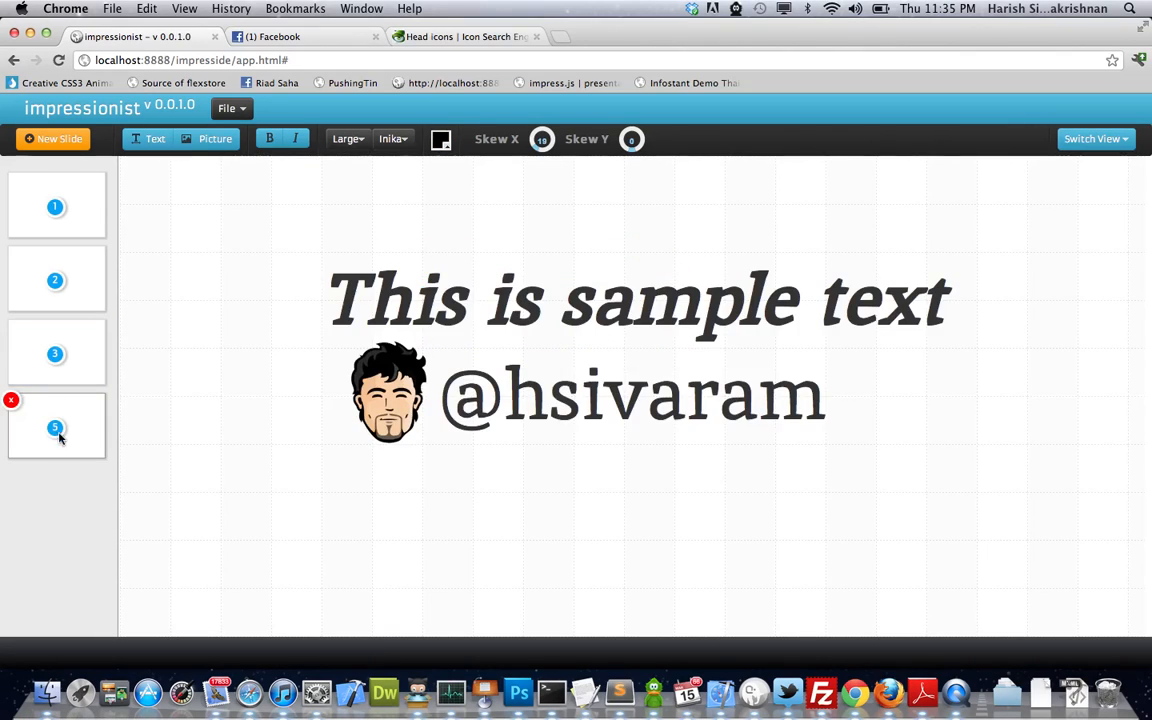
pyautogui.click(57, 349)
pyautogui.click(57, 283)
pyautogui.click(57, 220)
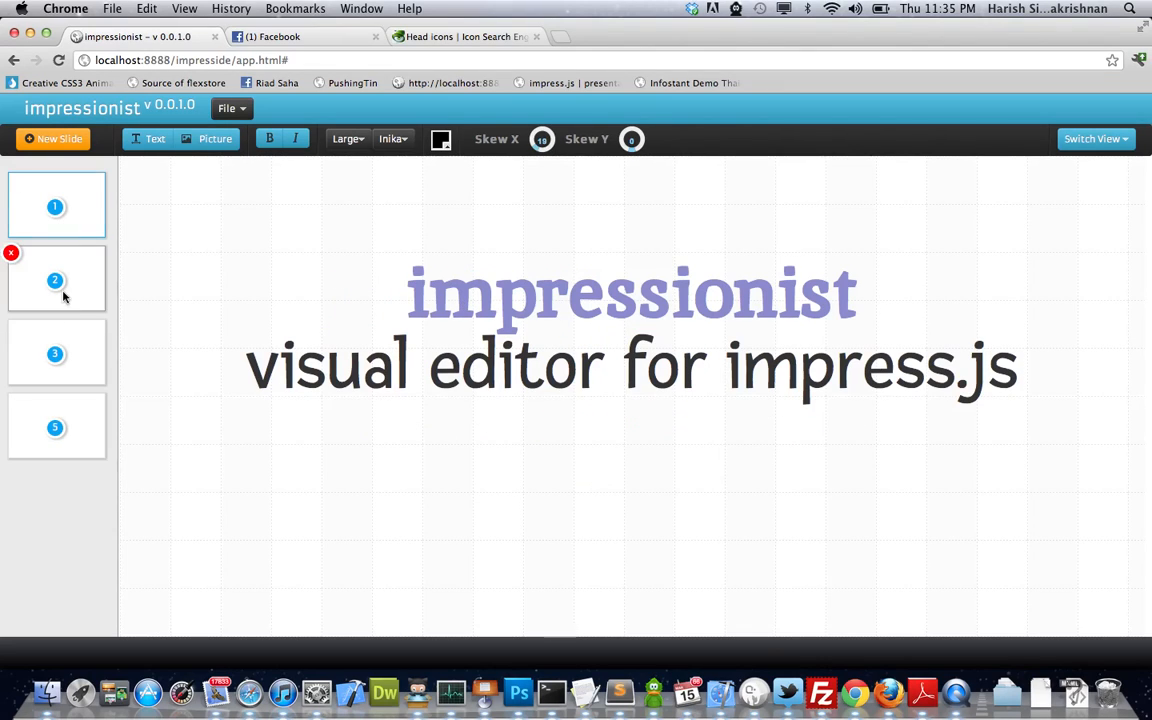
# - In Orchestration View, arrange a diamond: slide 1 top, 2 bottom, 5 left, 3 right
pyautogui.click(1124, 146)
pyautogui.click(1104, 188)
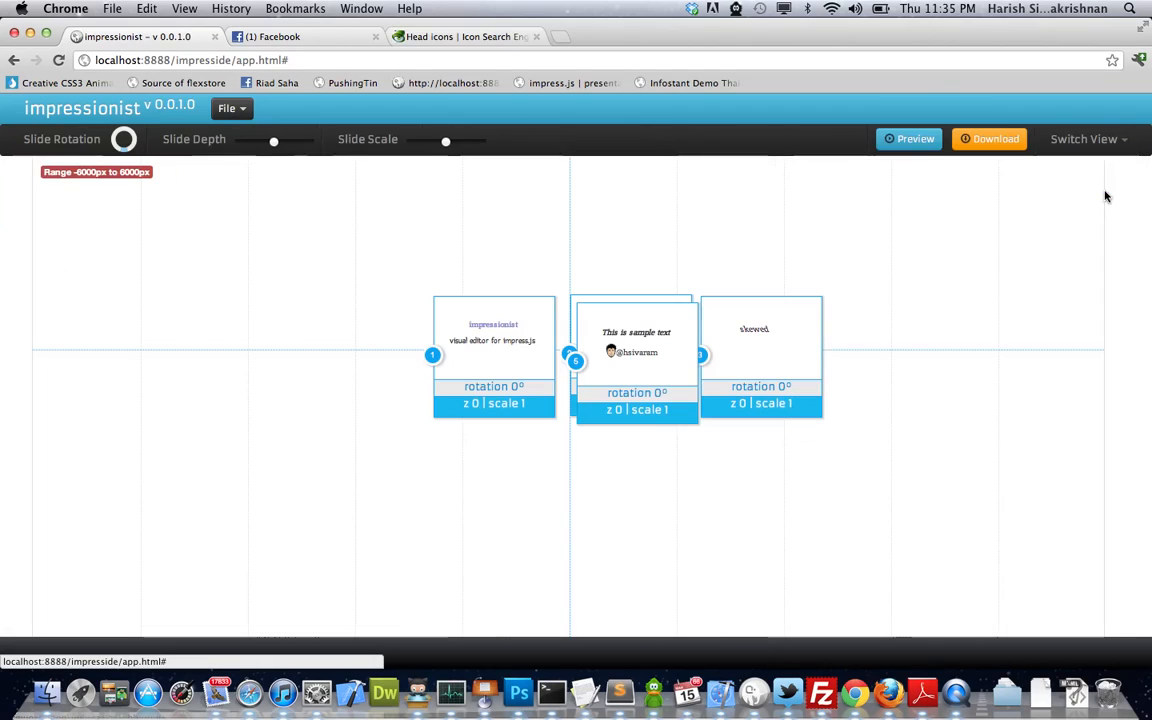
pyautogui.moveTo(606, 318); pyautogui.dragTo(358, 326)
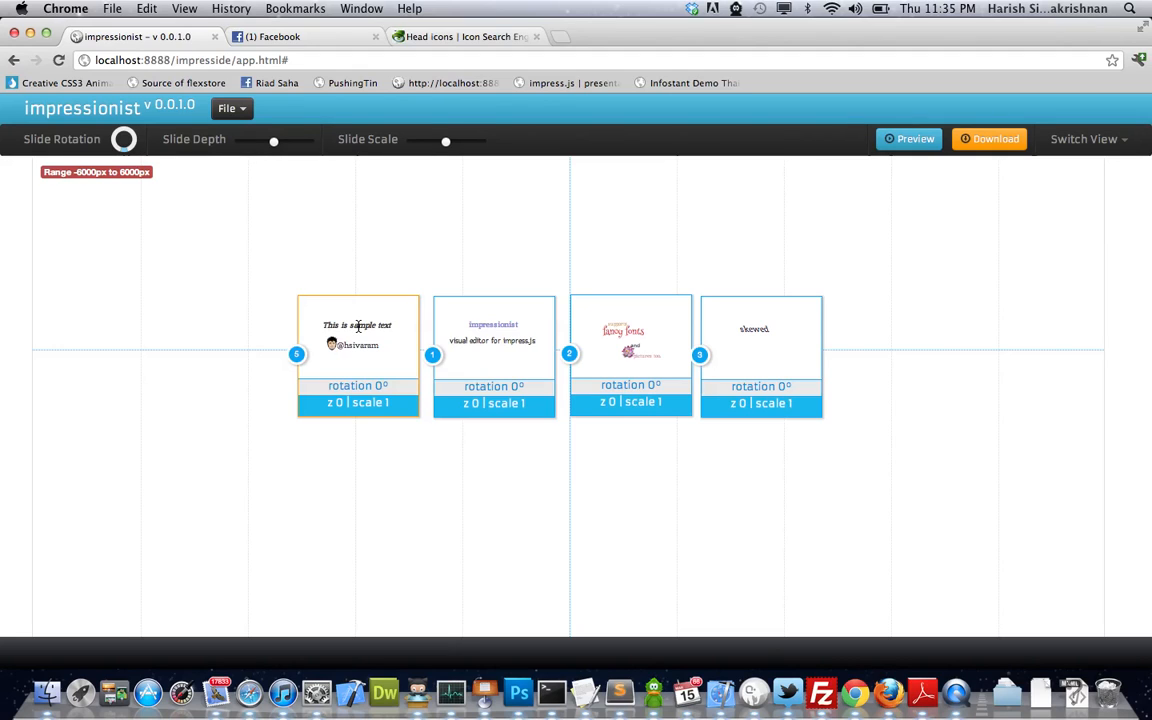
pyautogui.moveTo(637, 326); pyautogui.dragTo(578, 480)
pyautogui.moveTo(509, 350); pyautogui.dragTo(584, 237)
pyautogui.moveTo(598, 496)
pyautogui.mouseDown()
pyautogui.moveTo(600, 485)
pyautogui.moveTo(596, 510)
pyautogui.mouseUp()
pyautogui.moveTo(368, 357); pyautogui.dragTo(437, 378)
pyautogui.moveTo(726, 350); pyautogui.dragTo(675, 356)
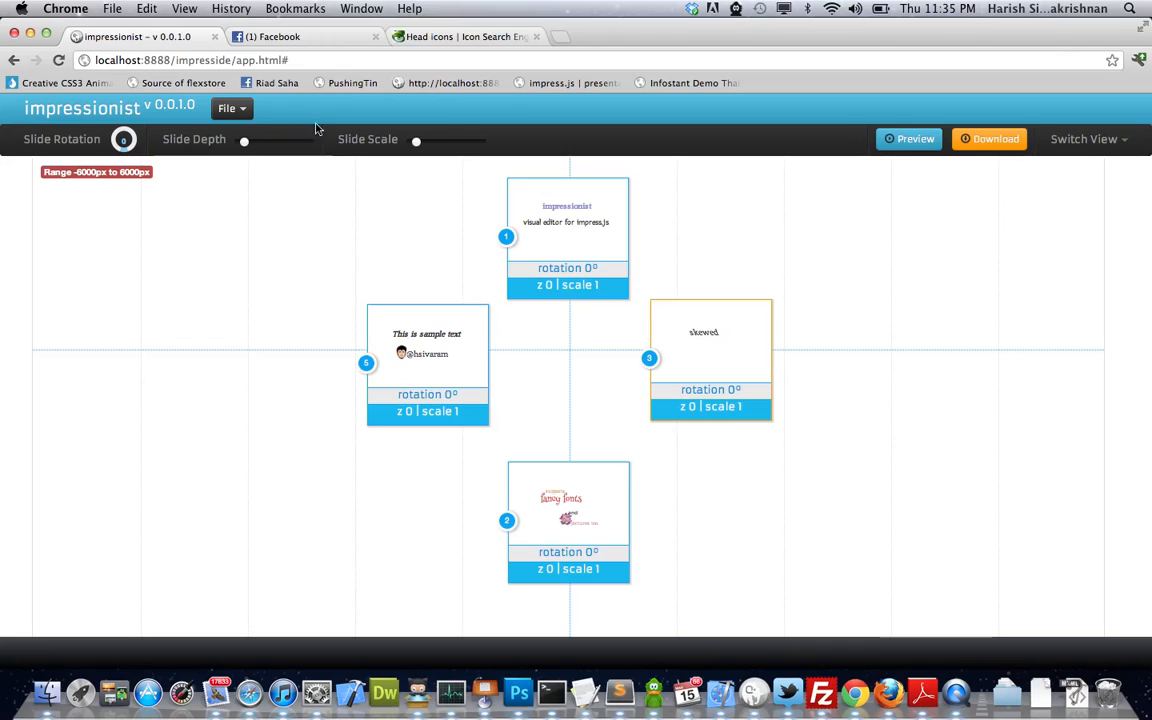
pyautogui.click(908, 141)
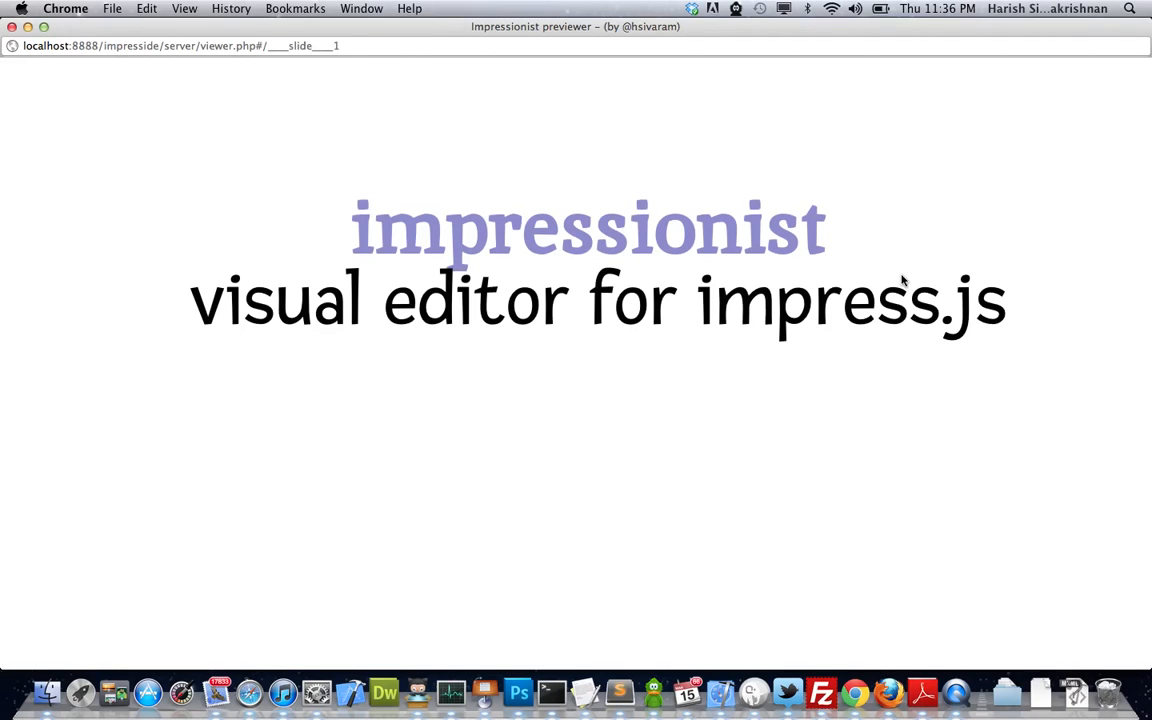
pyautogui.press('Right')
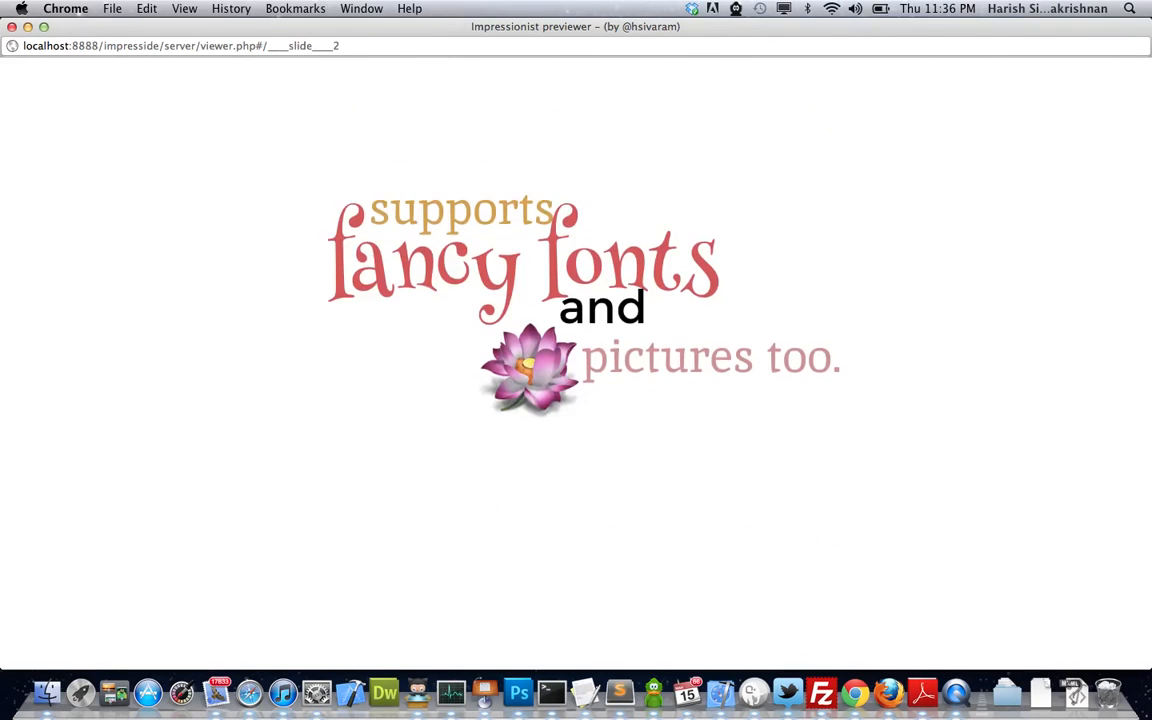
pyautogui.press('Right')
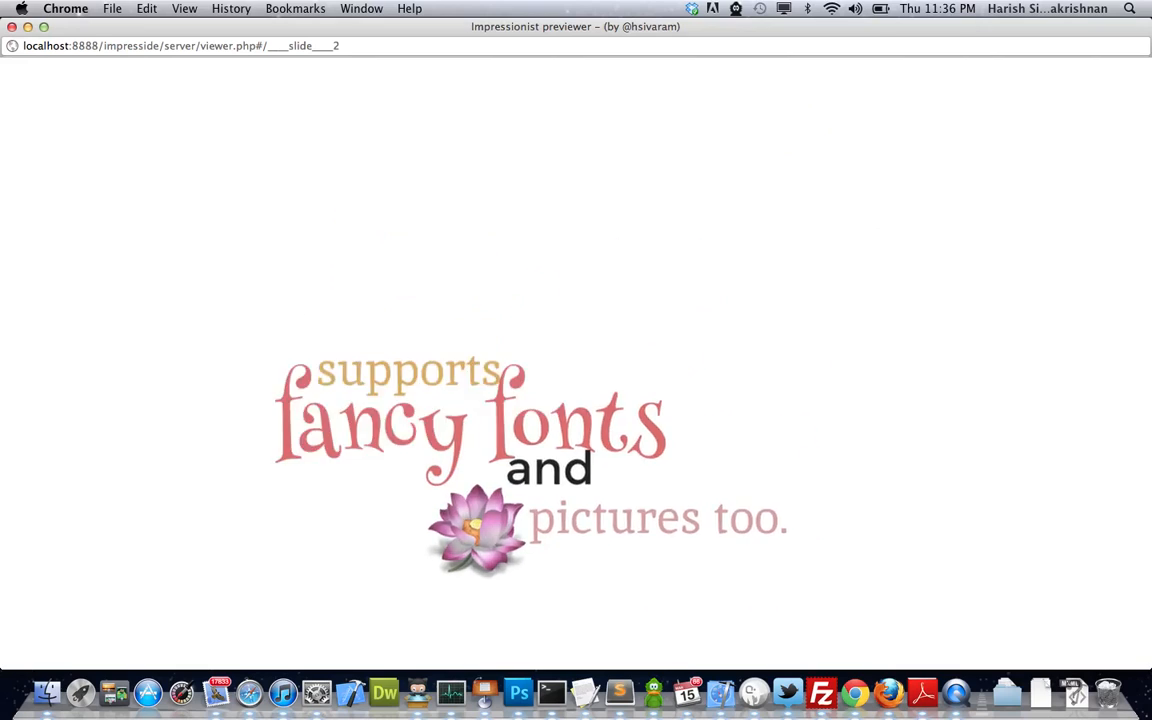
pyautogui.press('Right')
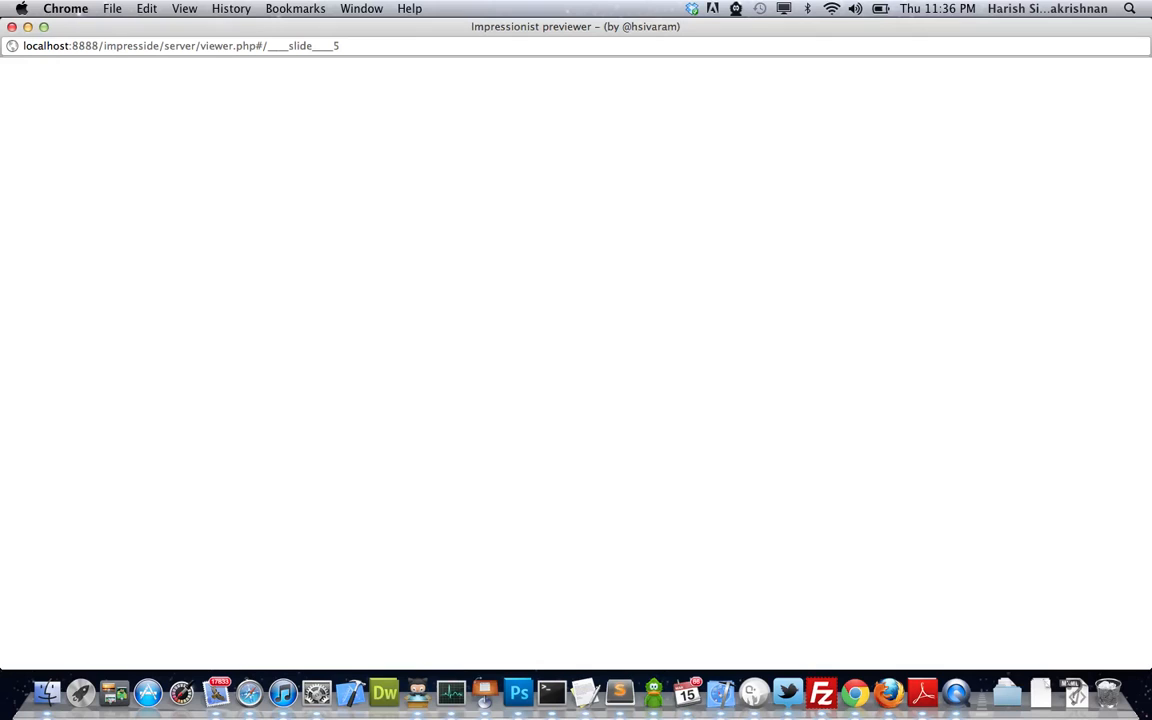
pyautogui.press('Right')
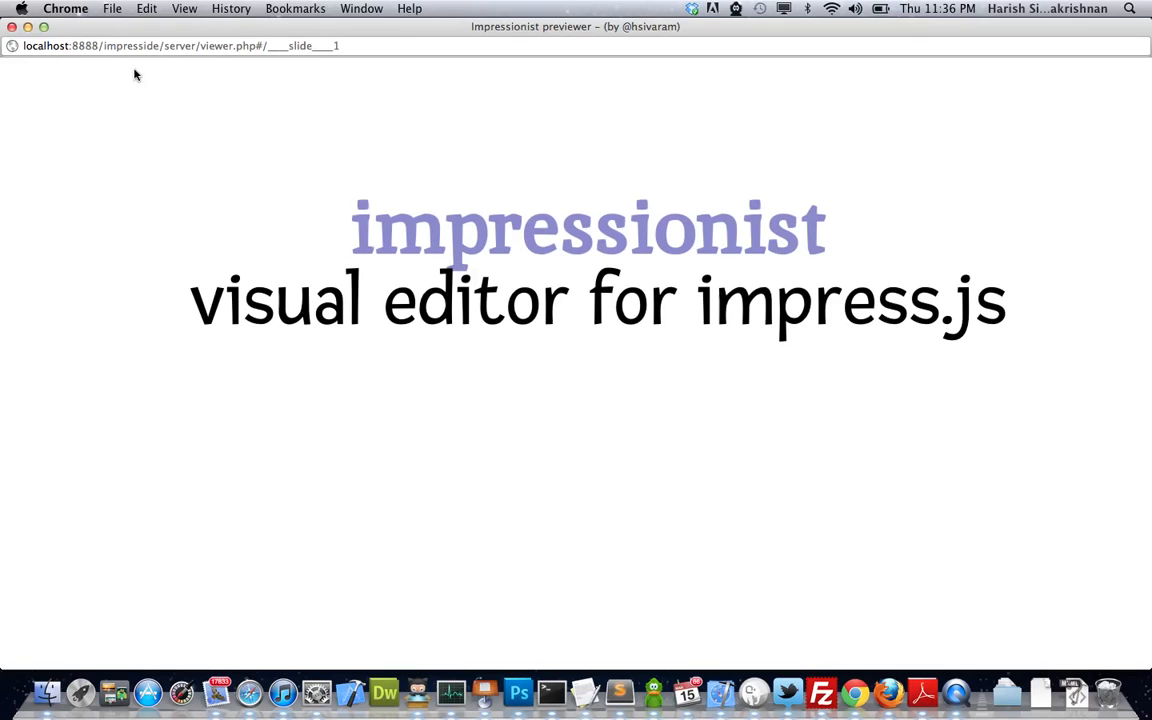
pyautogui.click(11, 27)
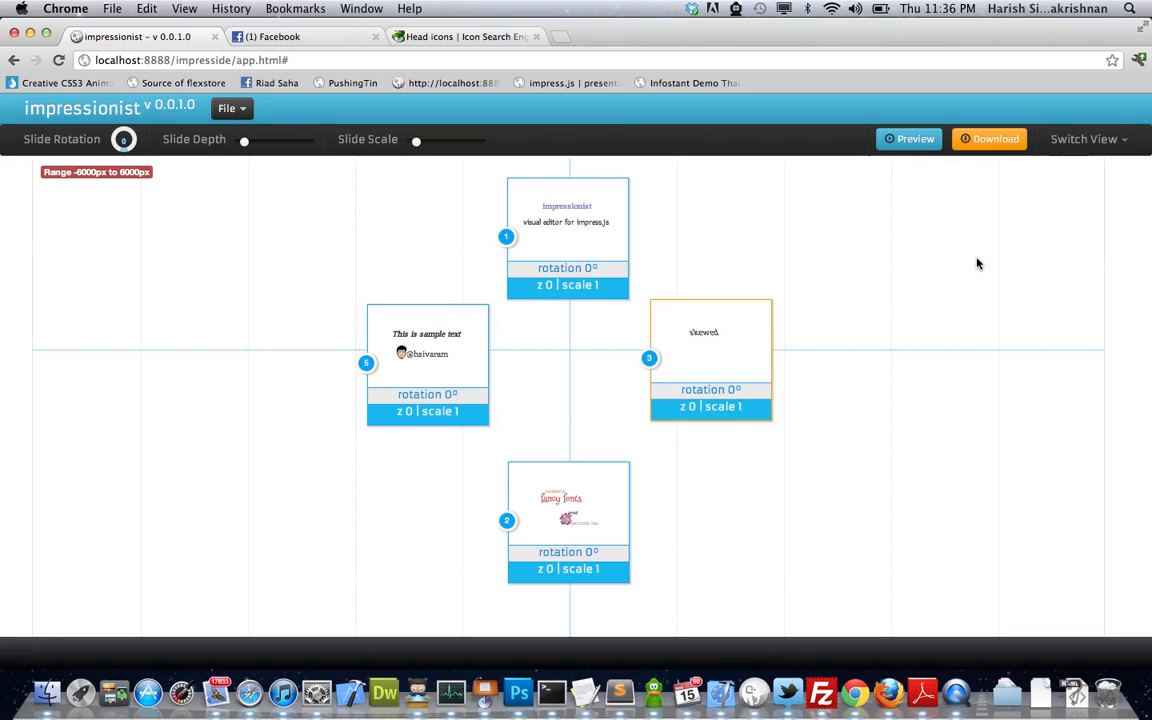
# - Delete slide 5, the handle slide, in Presentation View
pyautogui.click(1078, 145)
pyautogui.click(1069, 169)
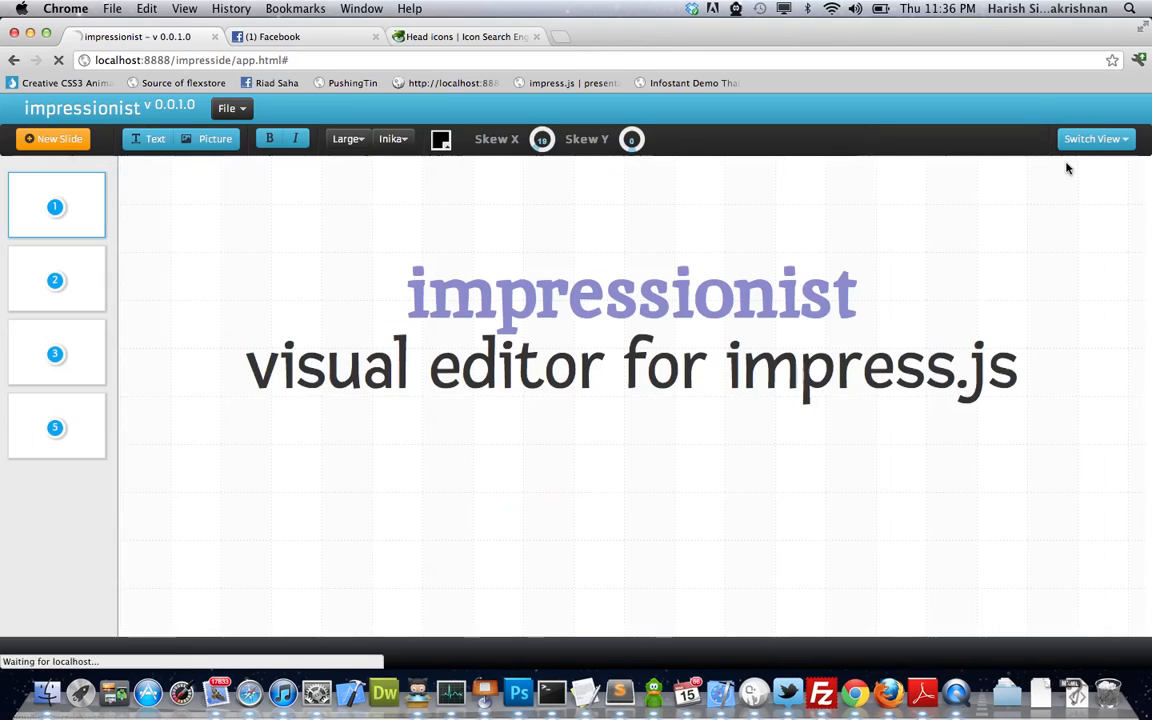
pyautogui.click(88, 395)
pyautogui.click(8, 400)
pyautogui.click(62, 366)
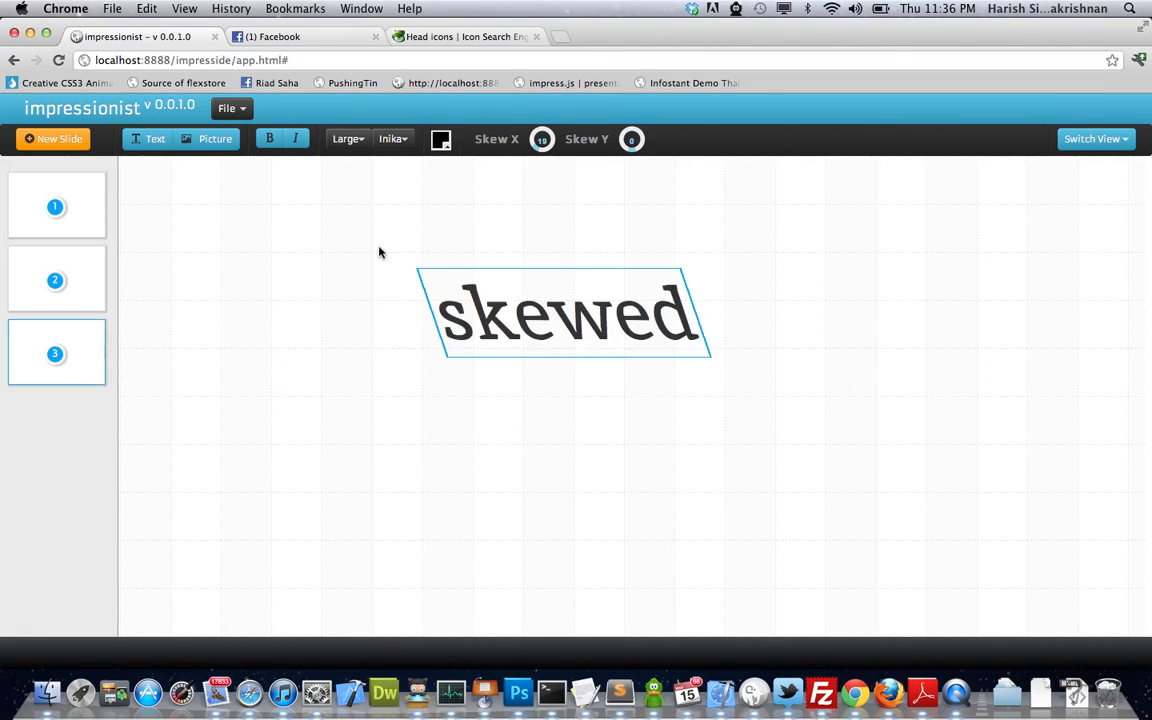
# - In Orchestration View, move slide 3 between slides 1 and 2 in a vertical column
pyautogui.click(1095, 139)
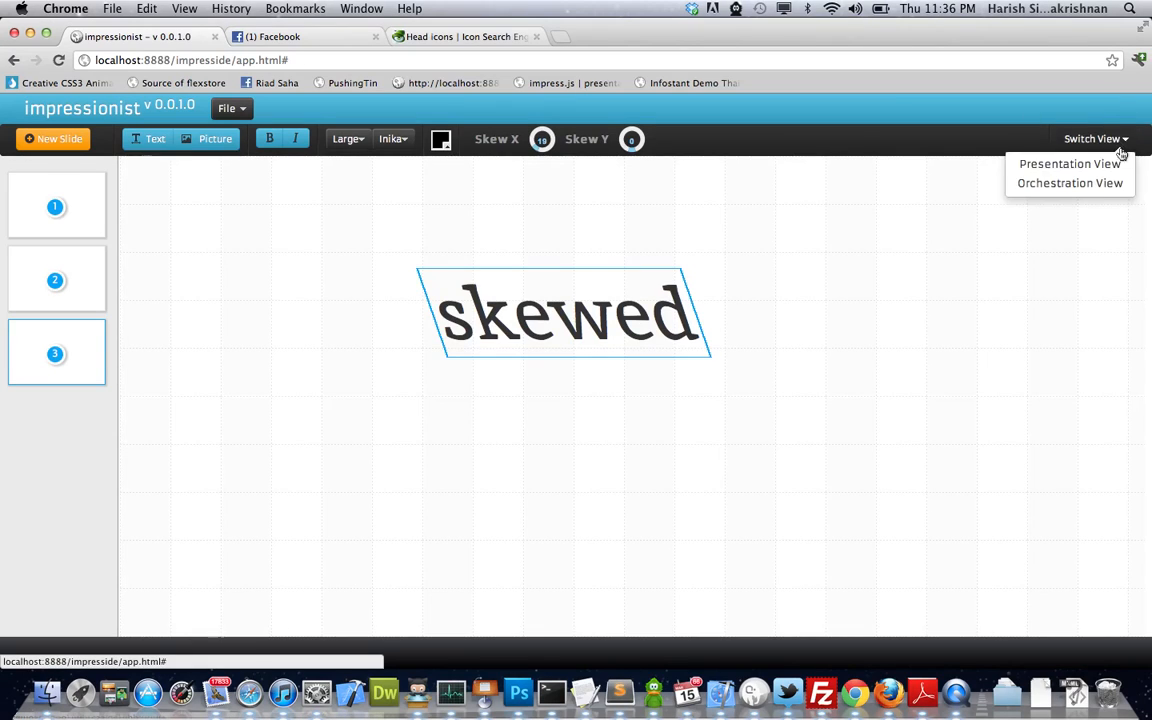
pyautogui.click(1075, 183)
pyautogui.moveTo(722, 358); pyautogui.dragTo(580, 393)
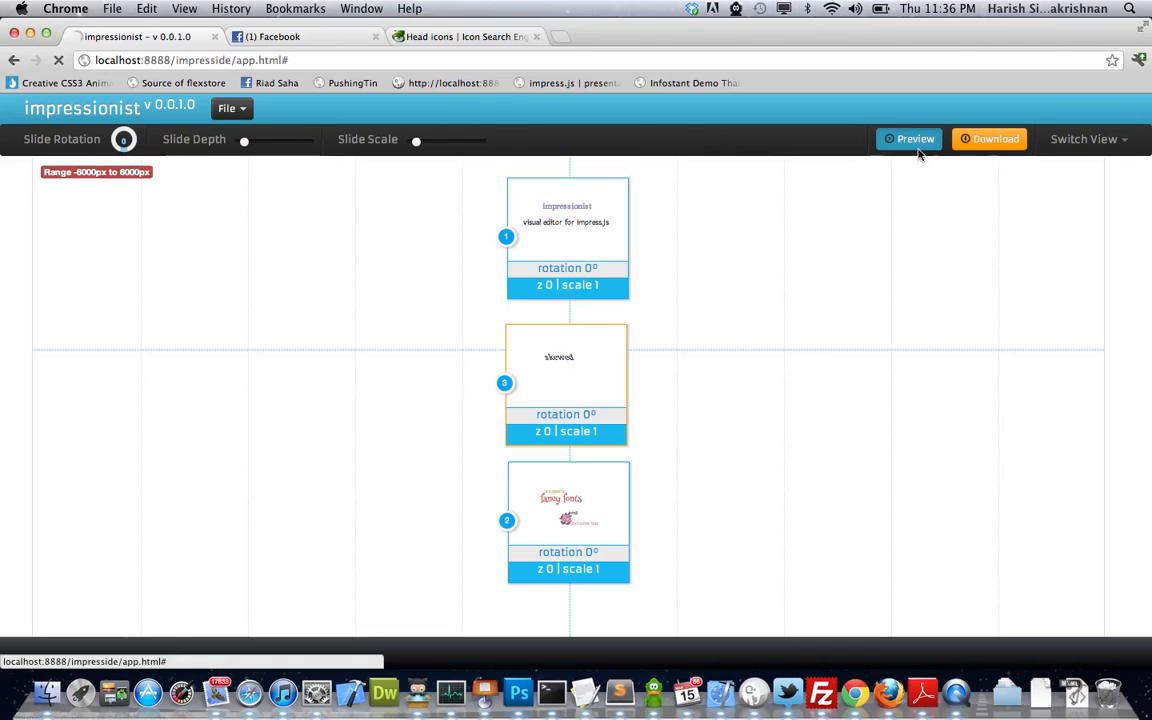
# - Preview the deck, advance to slide 3's 'skewed' word, then close the previewer
pyautogui.click(918, 150)
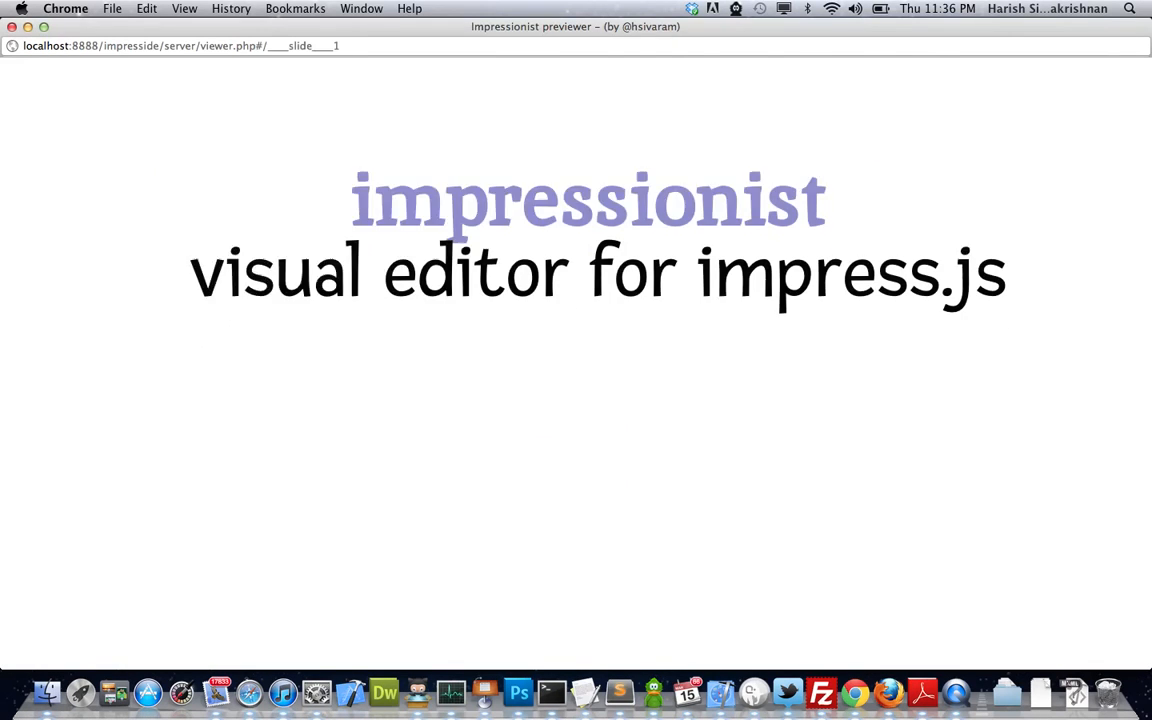
pyautogui.press('Right')
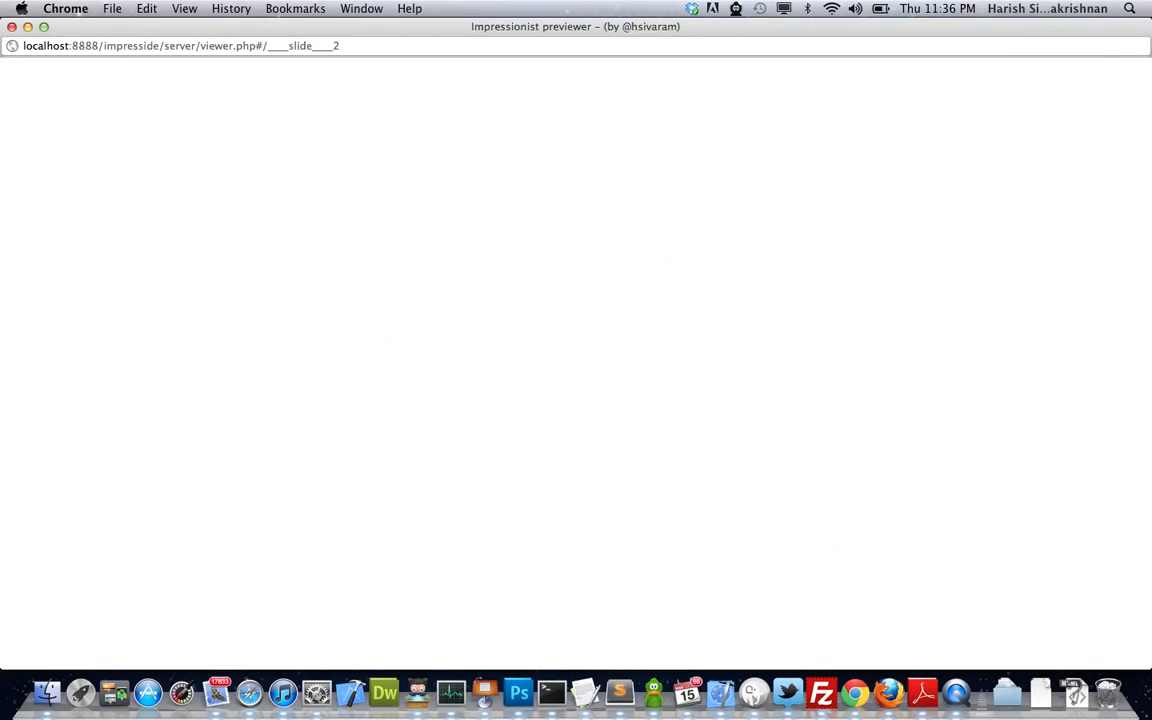
pyautogui.click(10, 27)
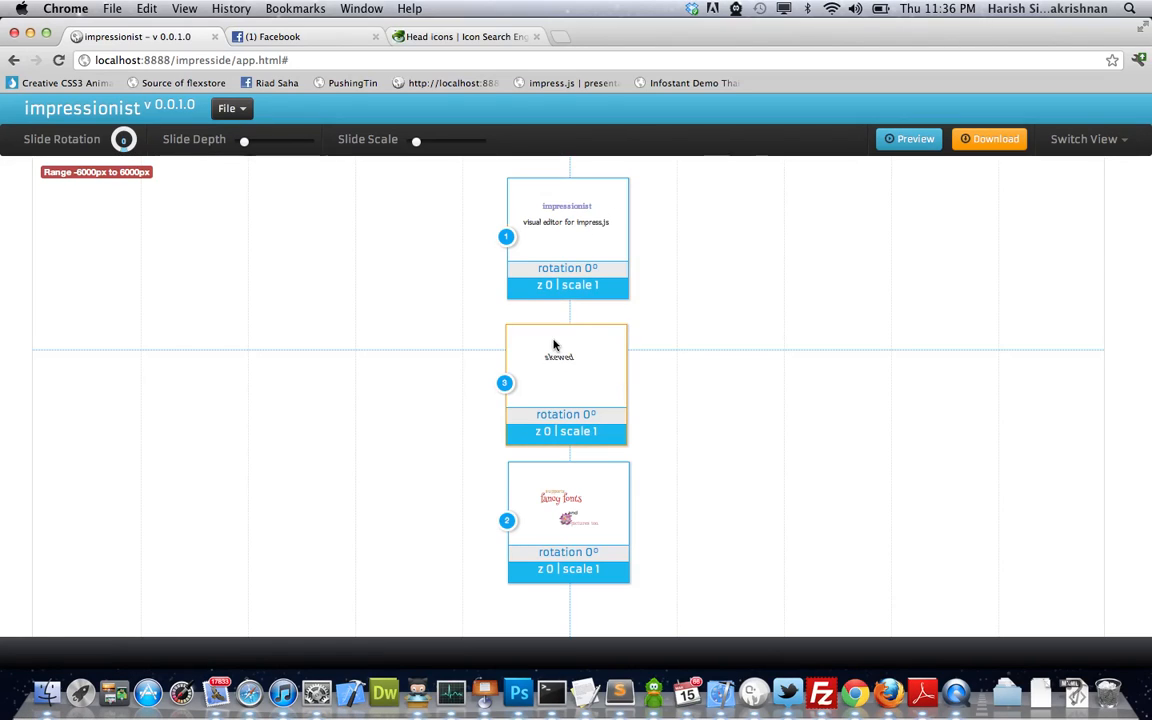
# - Rotate slide 3 to -35°, shift it left, and set depth -36000 and scale 6
pyautogui.moveTo(118, 140)
pyautogui.mouseDown()
pyautogui.moveTo(110, 145)
pyautogui.moveTo(115, 120)
pyautogui.moveTo(132, 126)
pyautogui.mouseUp()
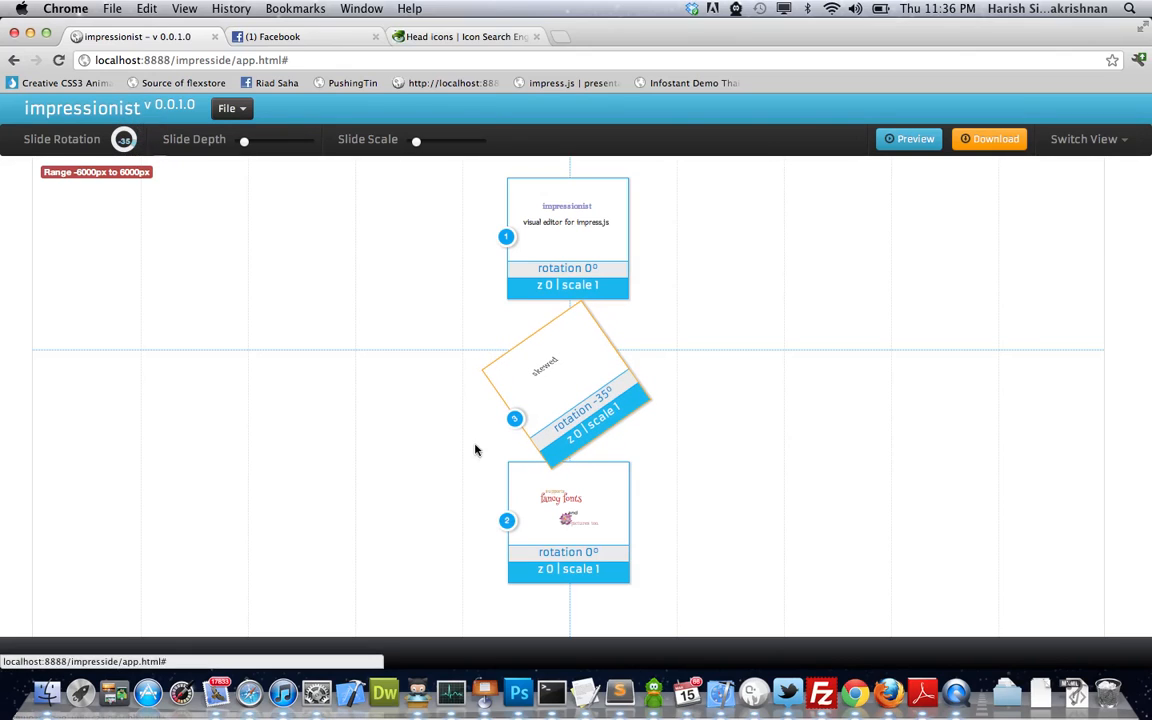
pyautogui.moveTo(548, 363); pyautogui.dragTo(429, 374)
pyautogui.moveTo(245, 145); pyautogui.dragTo(267, 147)
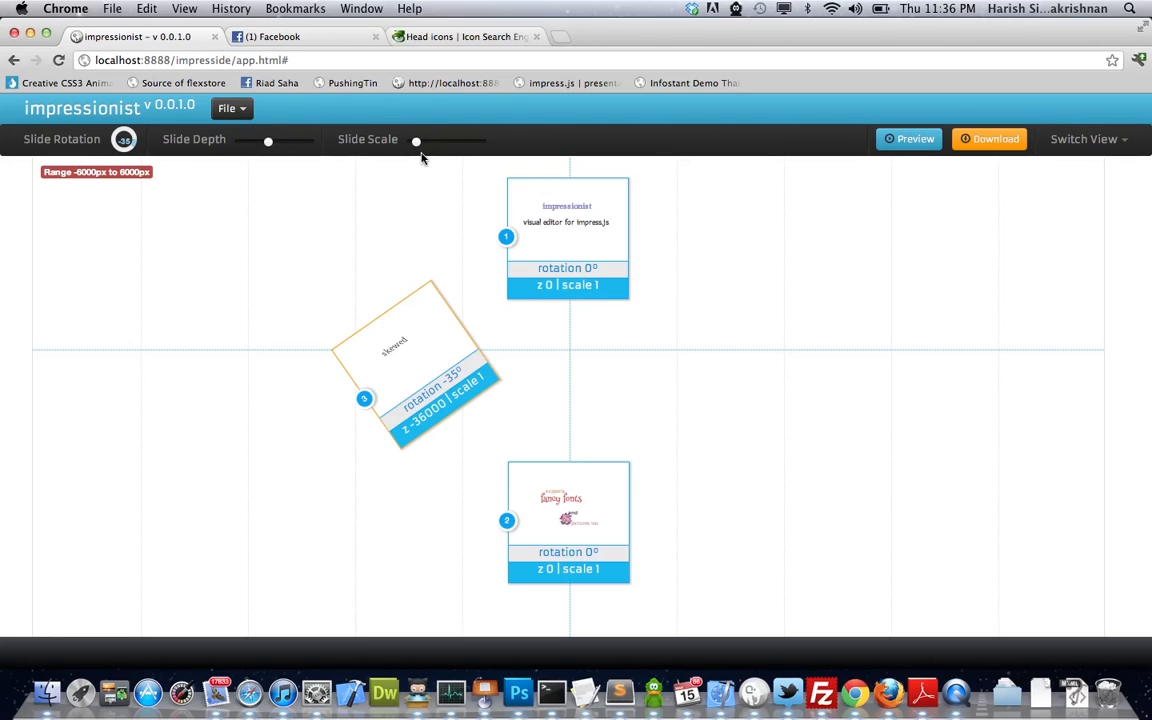
pyautogui.moveTo(416, 146); pyautogui.dragTo(448, 149)
pyautogui.click(909, 139)
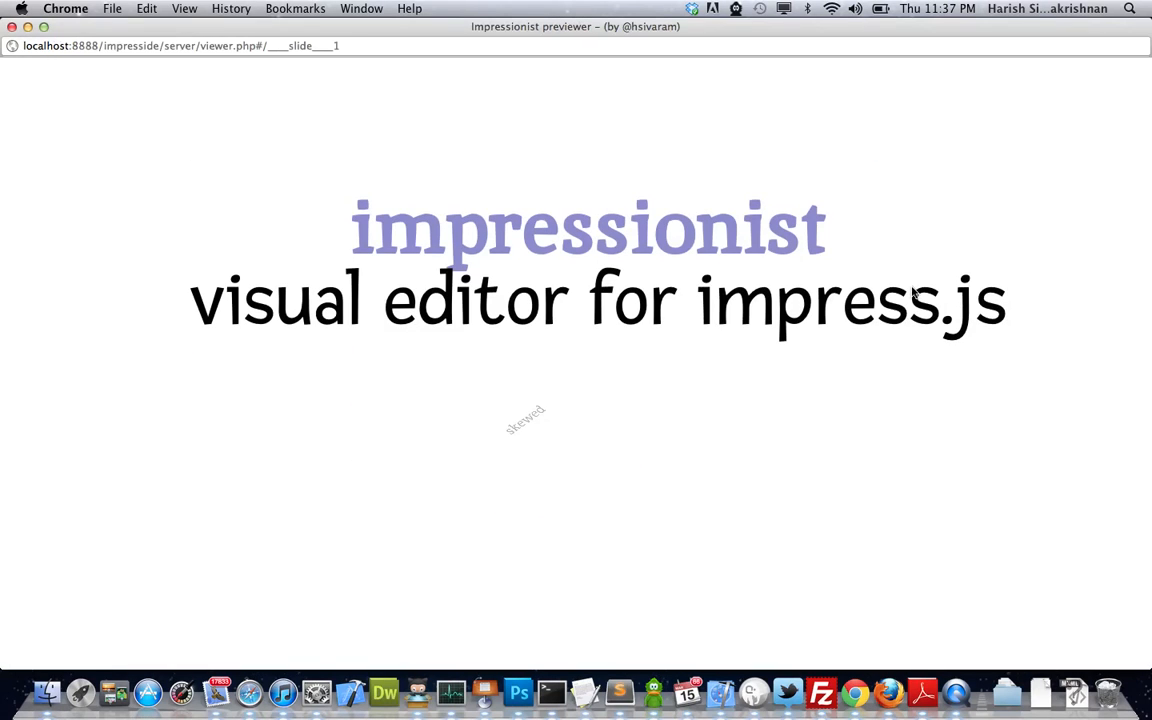
pyautogui.press('Right')
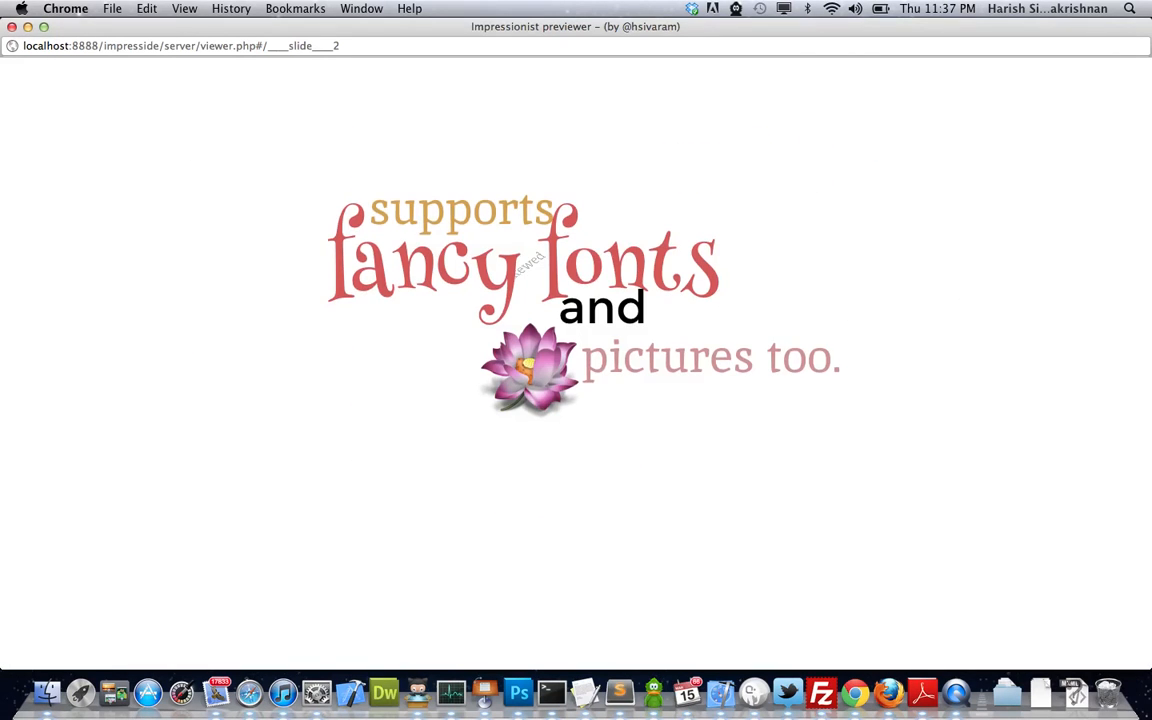
pyautogui.press('Right')
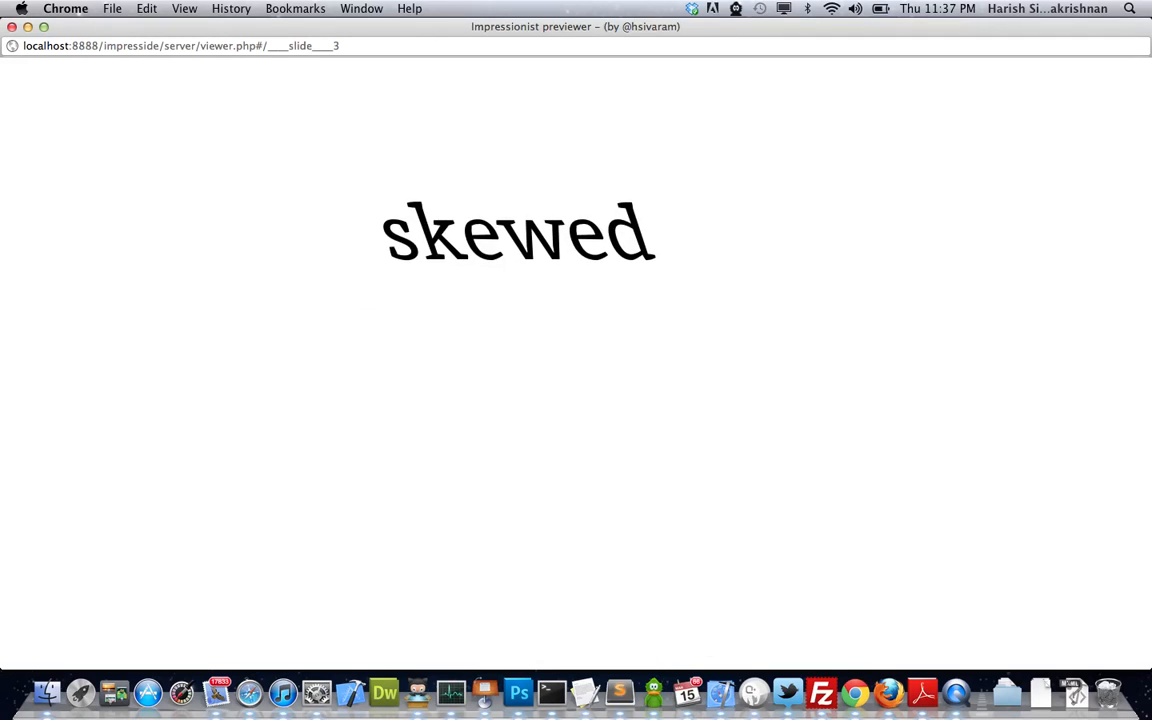
pyautogui.press('Right')
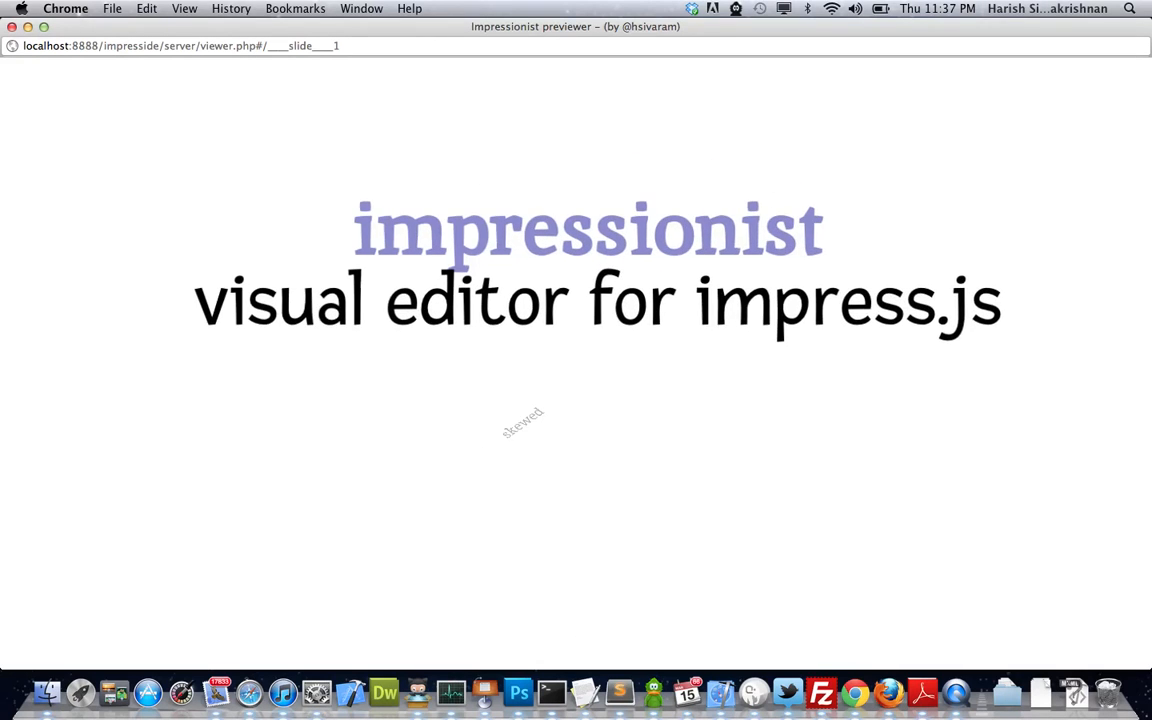
pyautogui.press('Right')
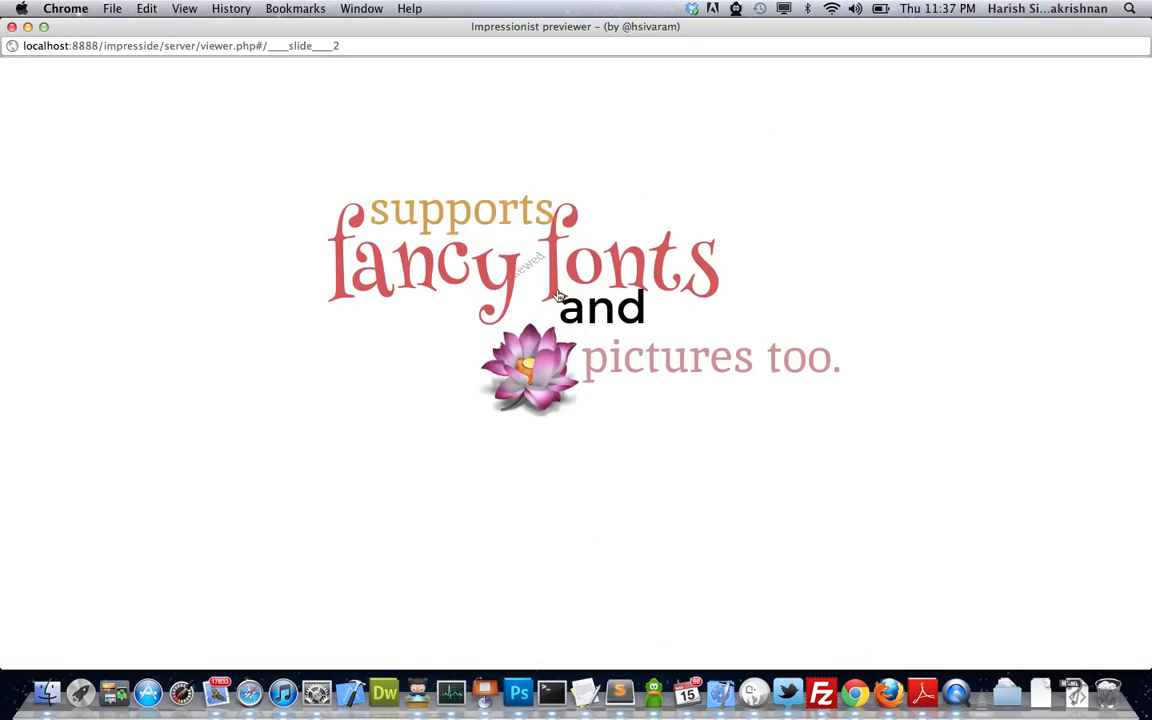
pyautogui.click(12, 27)
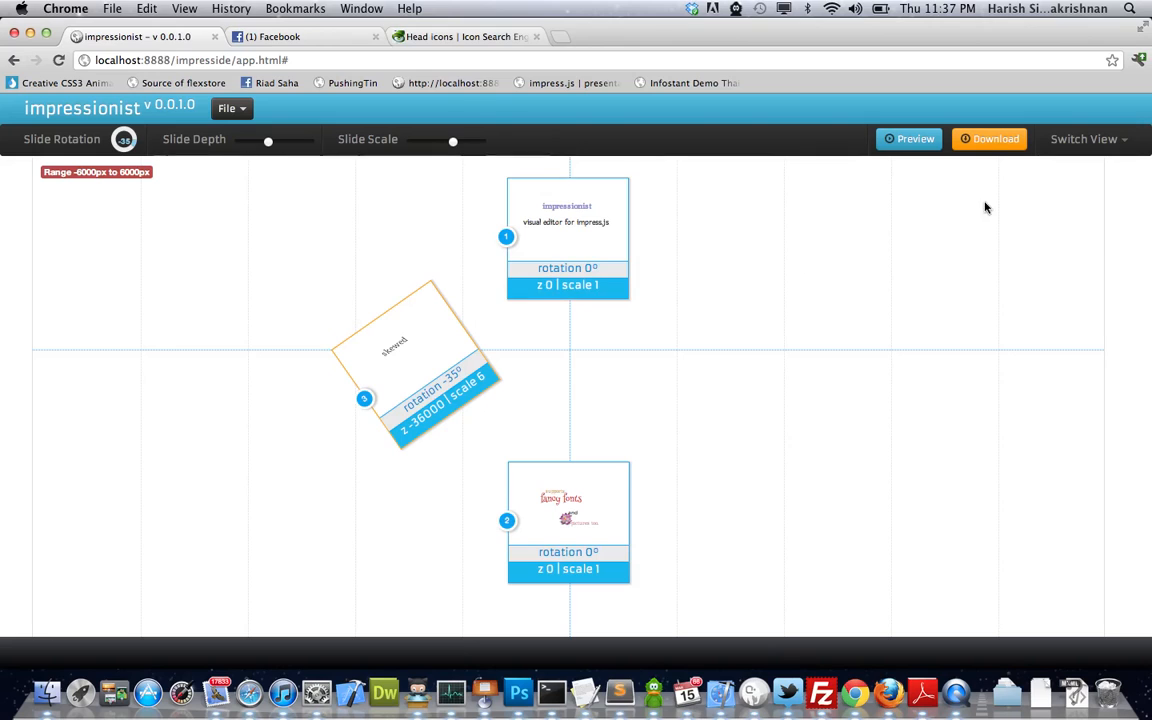
# - Export the deck as samplepresentation_1331834849941.zip and unzip the download
pyautogui.click(1003, 150)
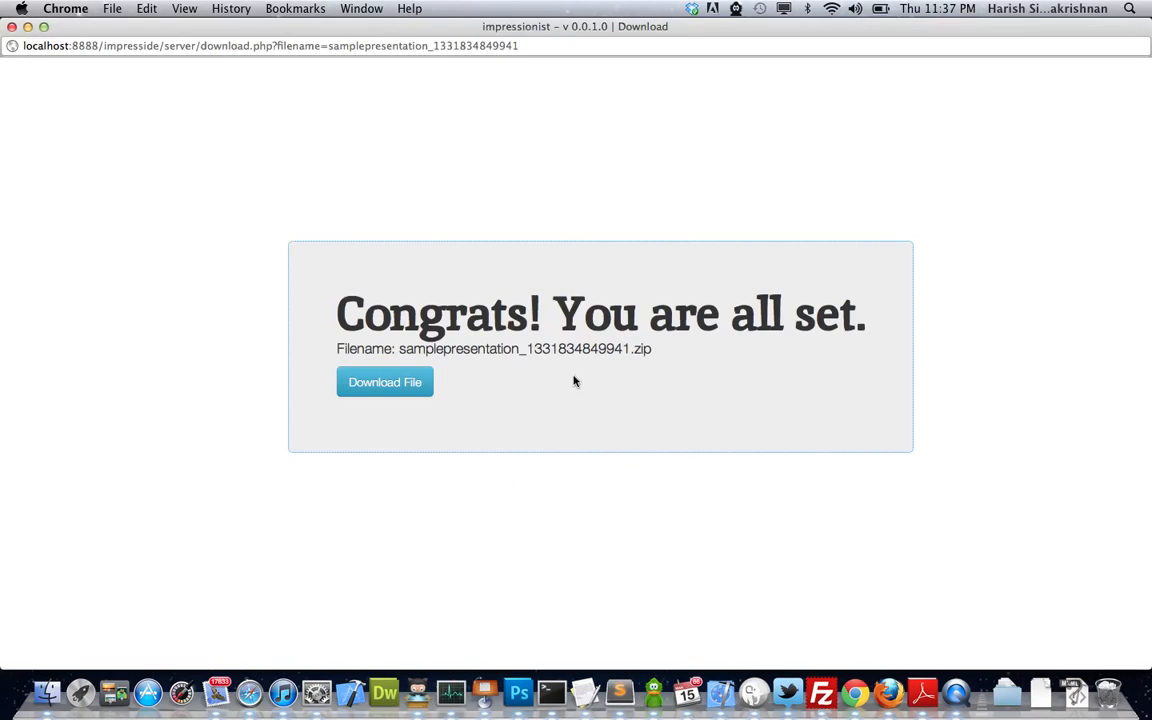
pyautogui.click(379, 386)
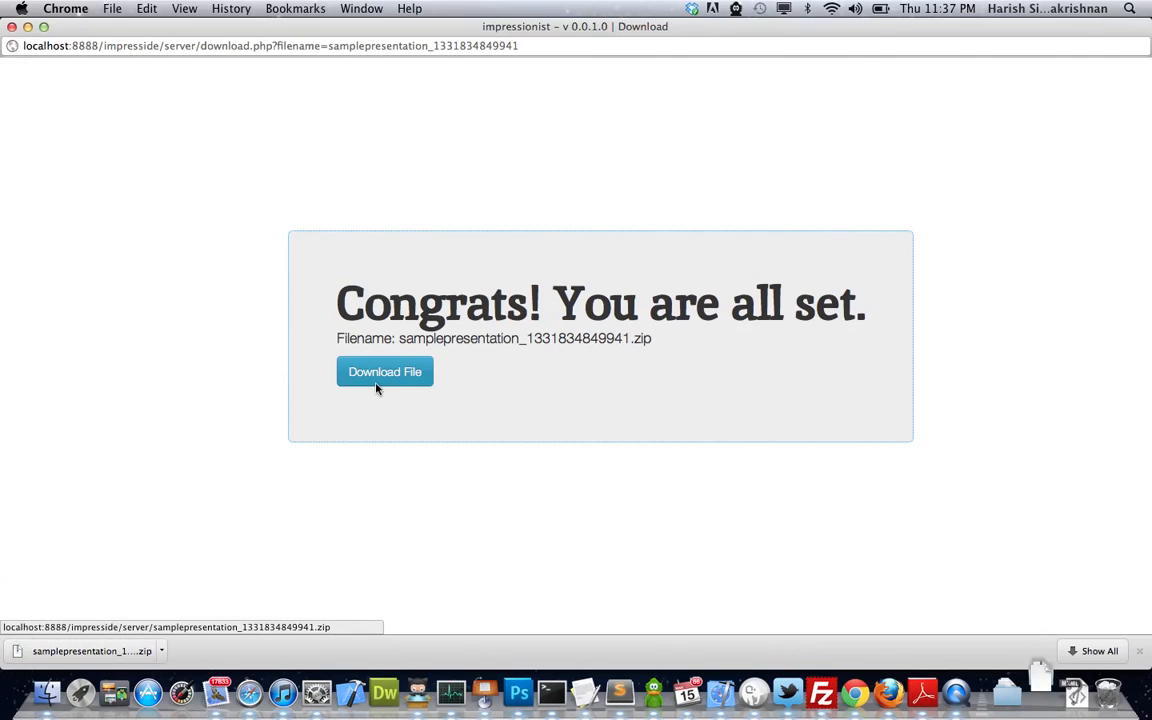
pyautogui.click(85, 652)
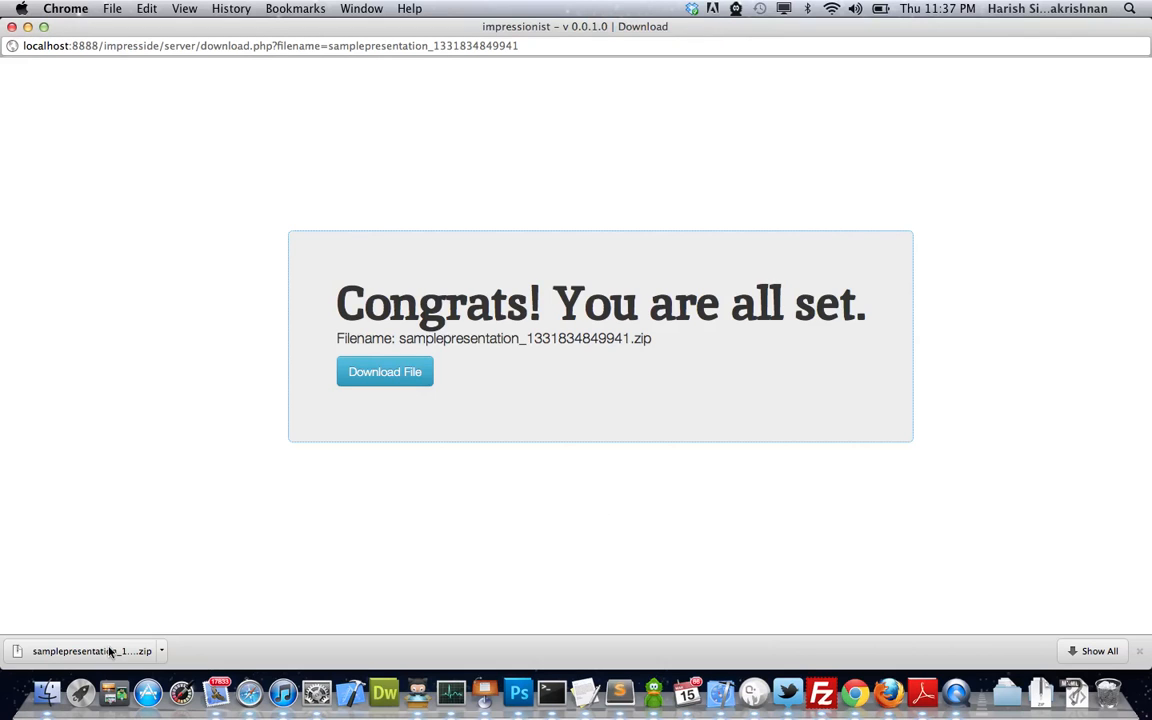
# - Open the exported presentation's HTML file from the output 5 folder in Safari
pyautogui.click(47, 692)
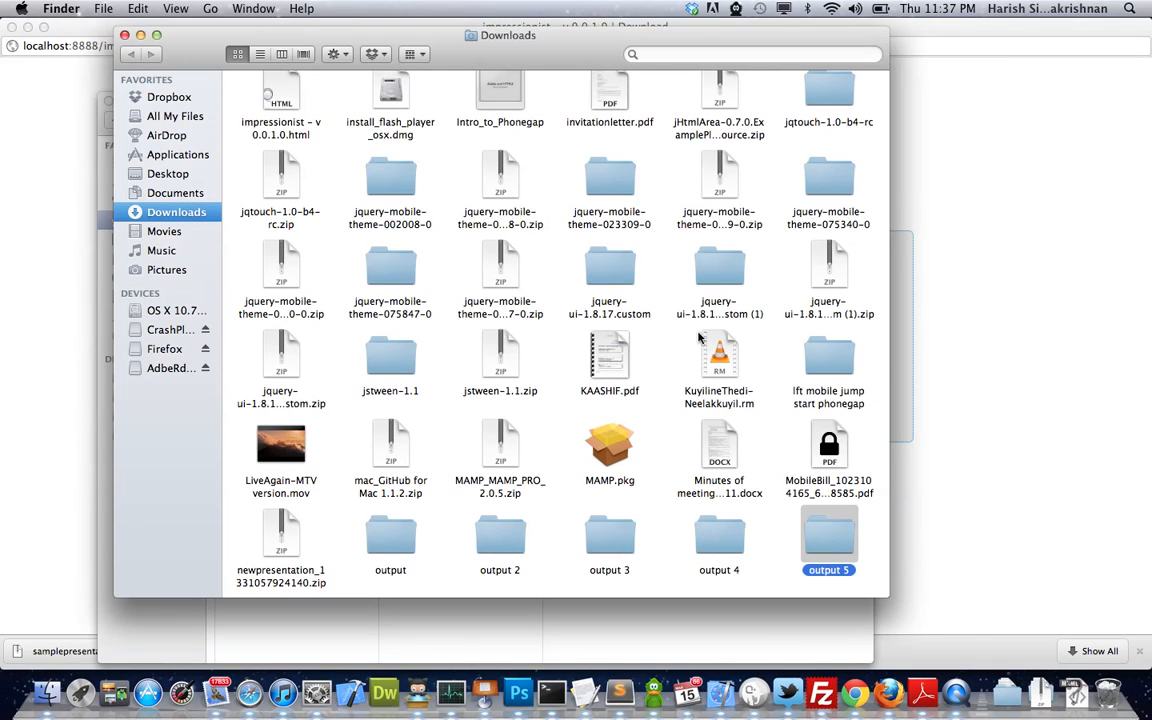
pyautogui.doubleClick(825, 540)
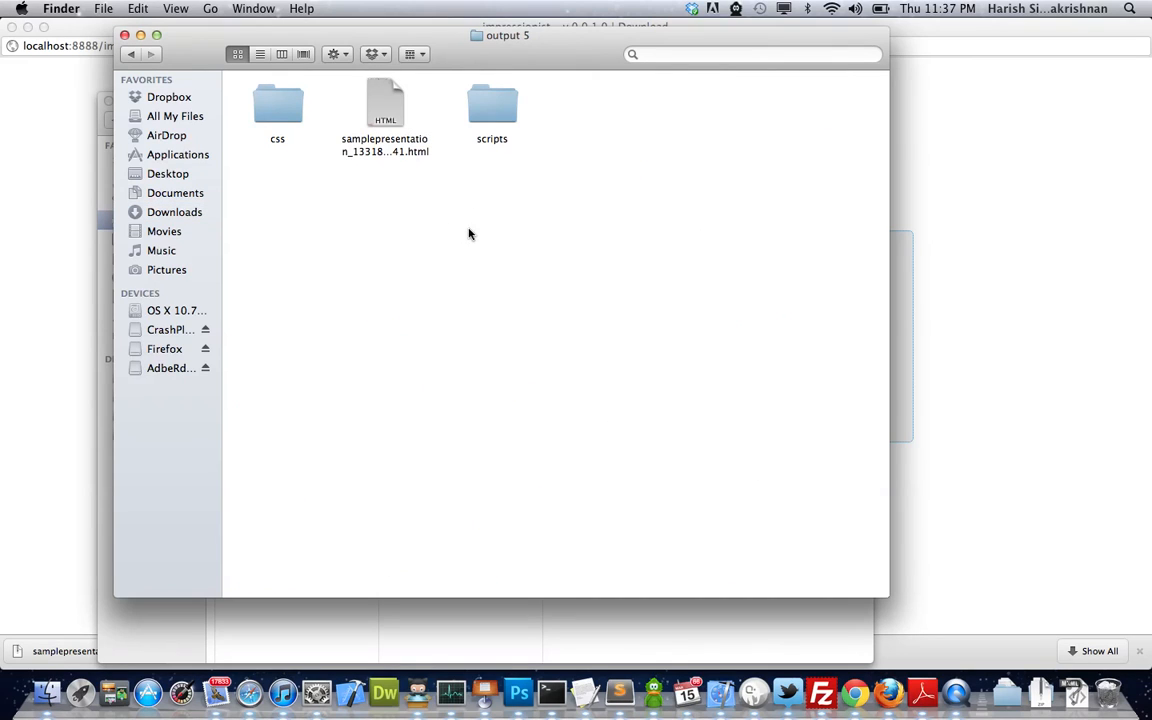
pyautogui.doubleClick(386, 111)
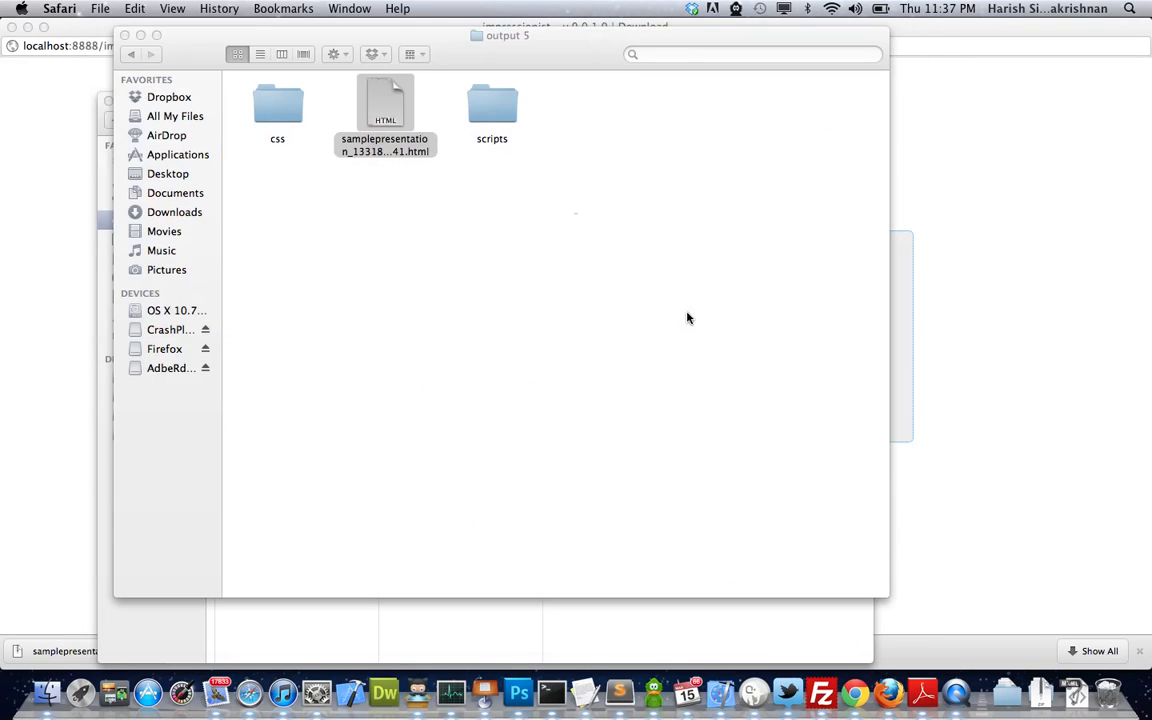
pyautogui.click(718, 256)
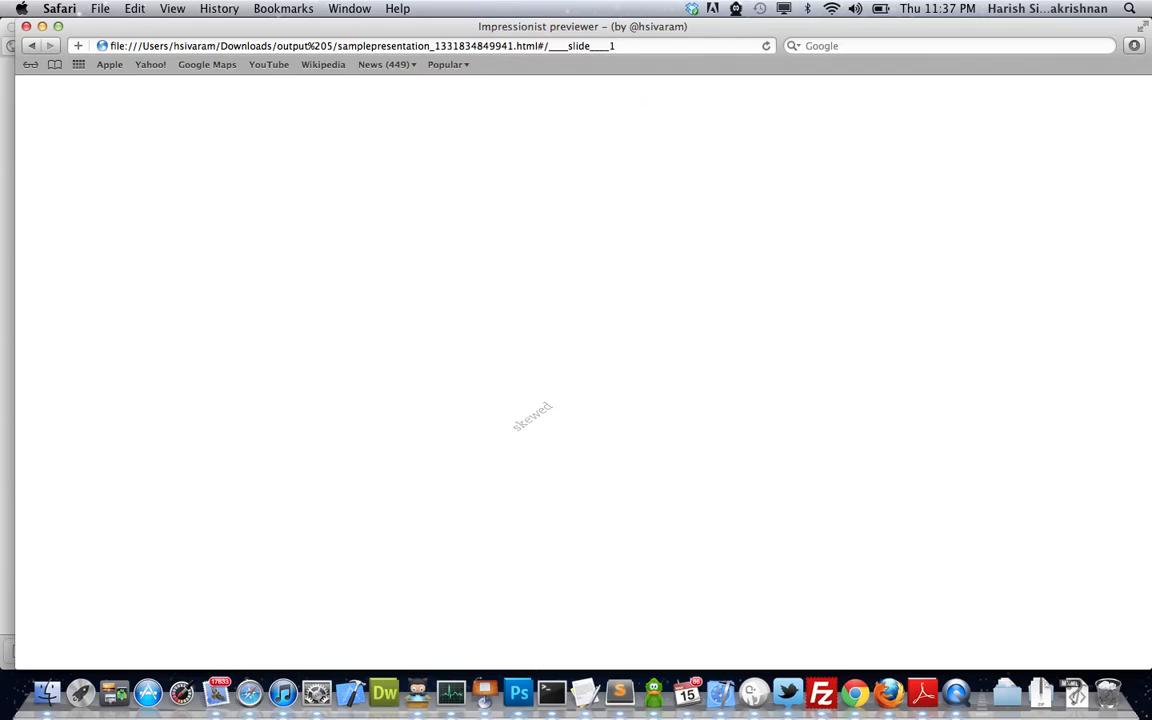
# - Step through the fancy fonts and skewed slides in Safari, then close the window
pyautogui.press('Right')
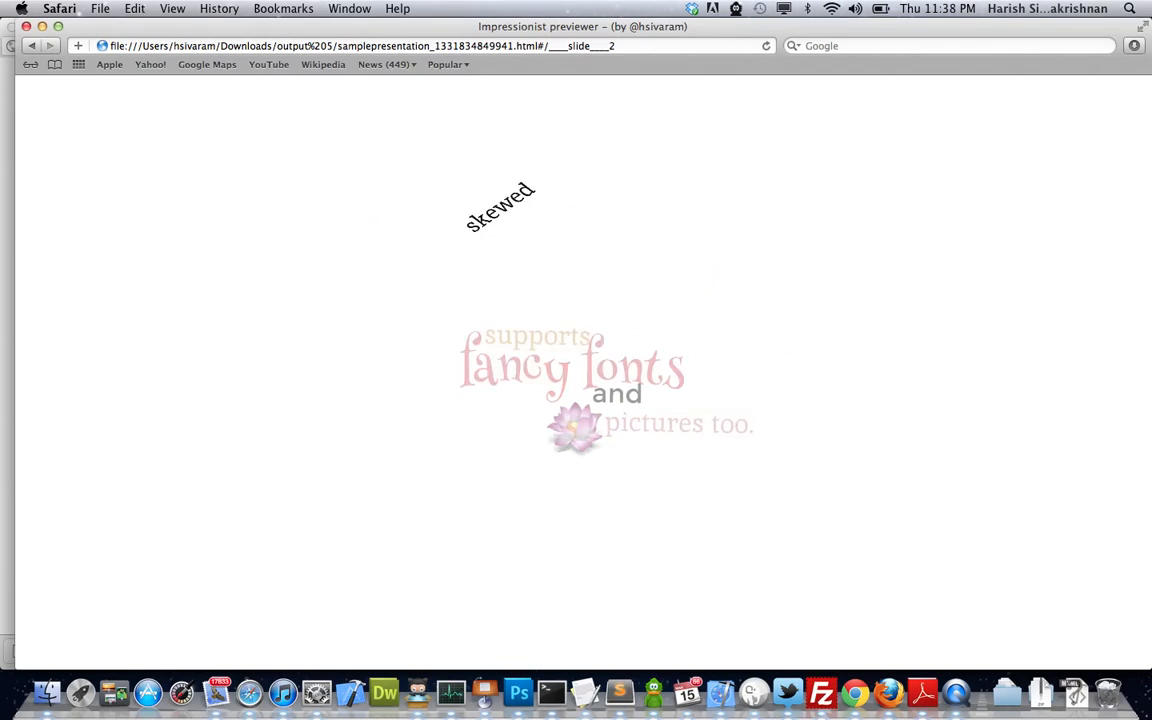
pyautogui.press('Right')
pyautogui.press('Right')
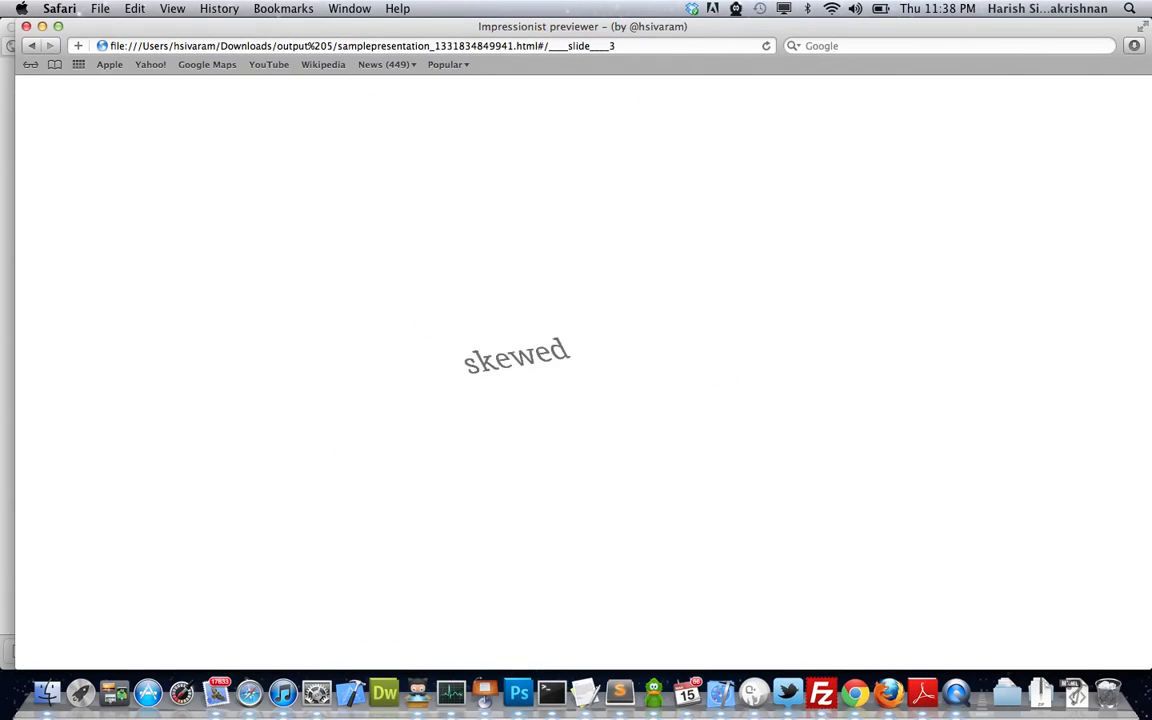
pyautogui.click(11, 27)
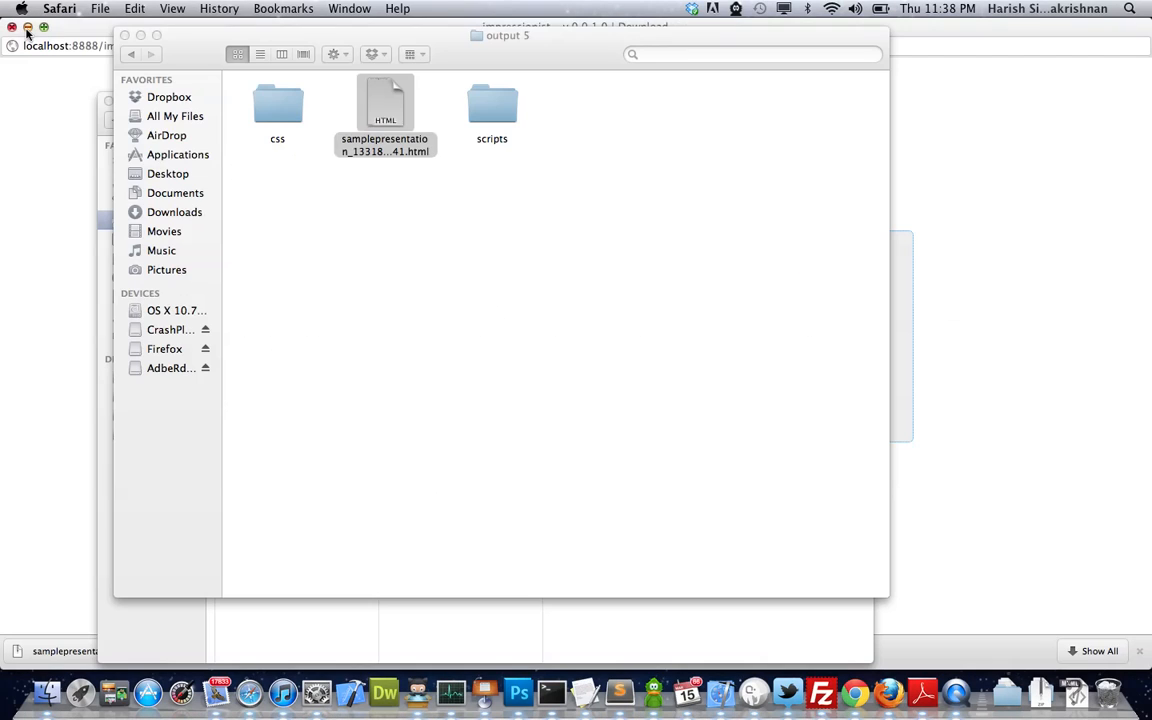
# - Close the output 5 and bootstrap Finder windows and the Safari download page
pyautogui.click(124, 35)
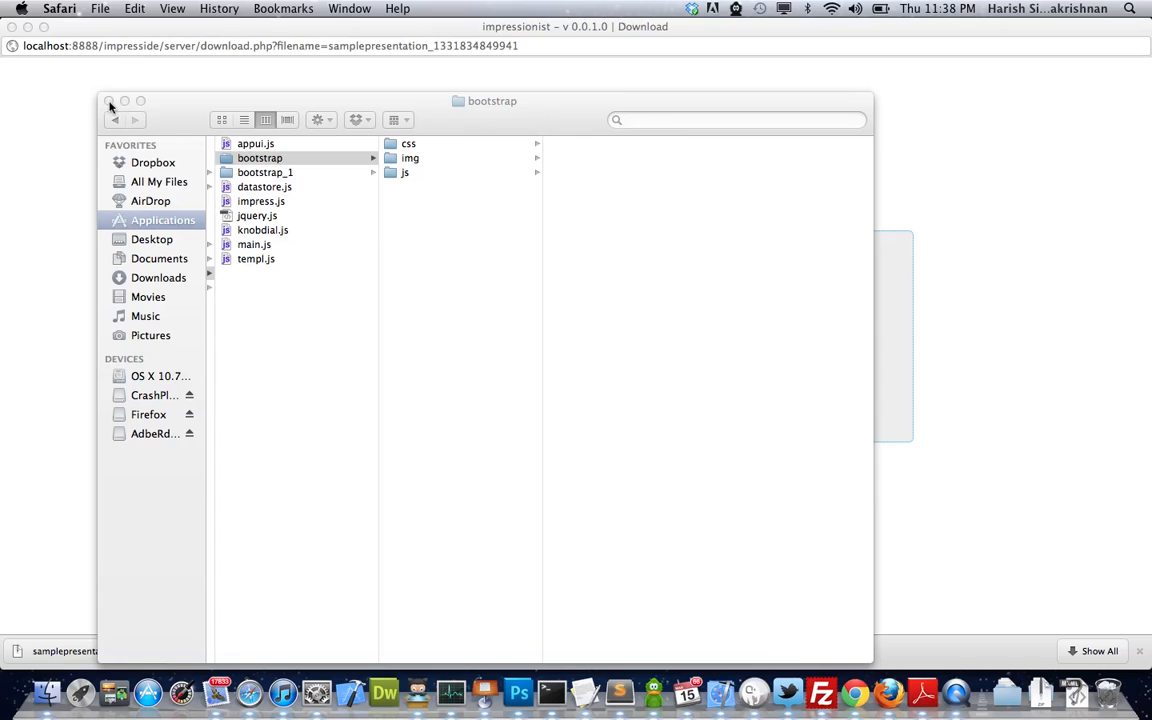
pyautogui.click(110, 101)
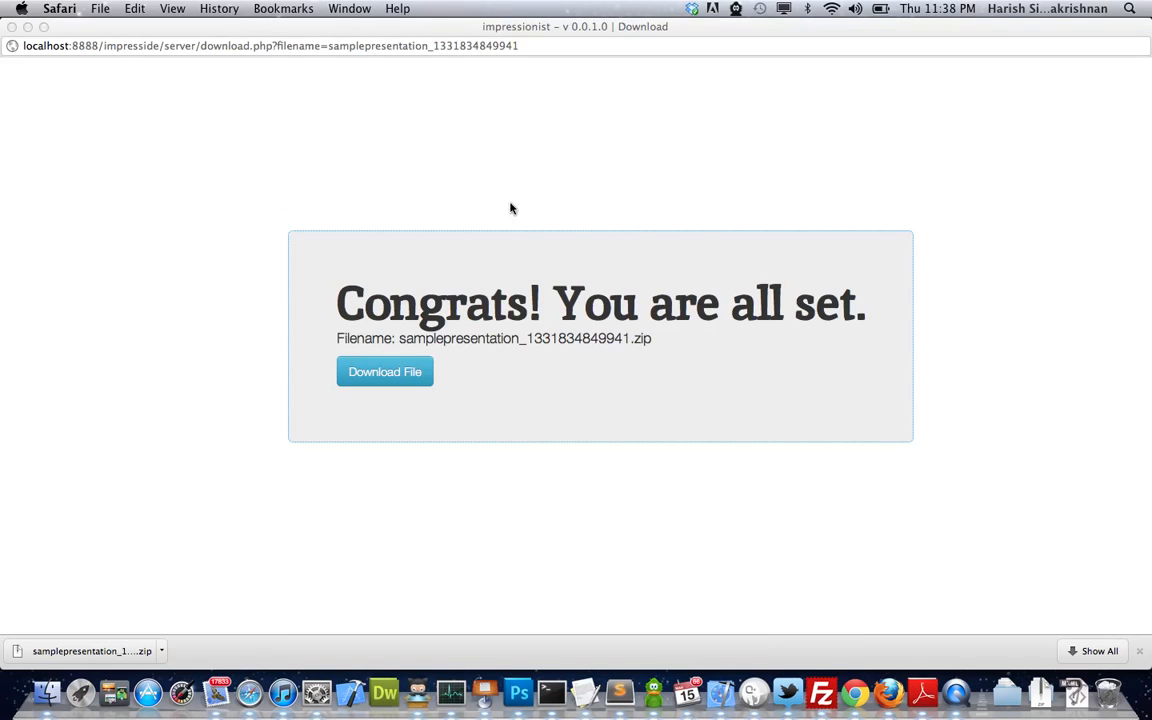
pyautogui.click(12, 27)
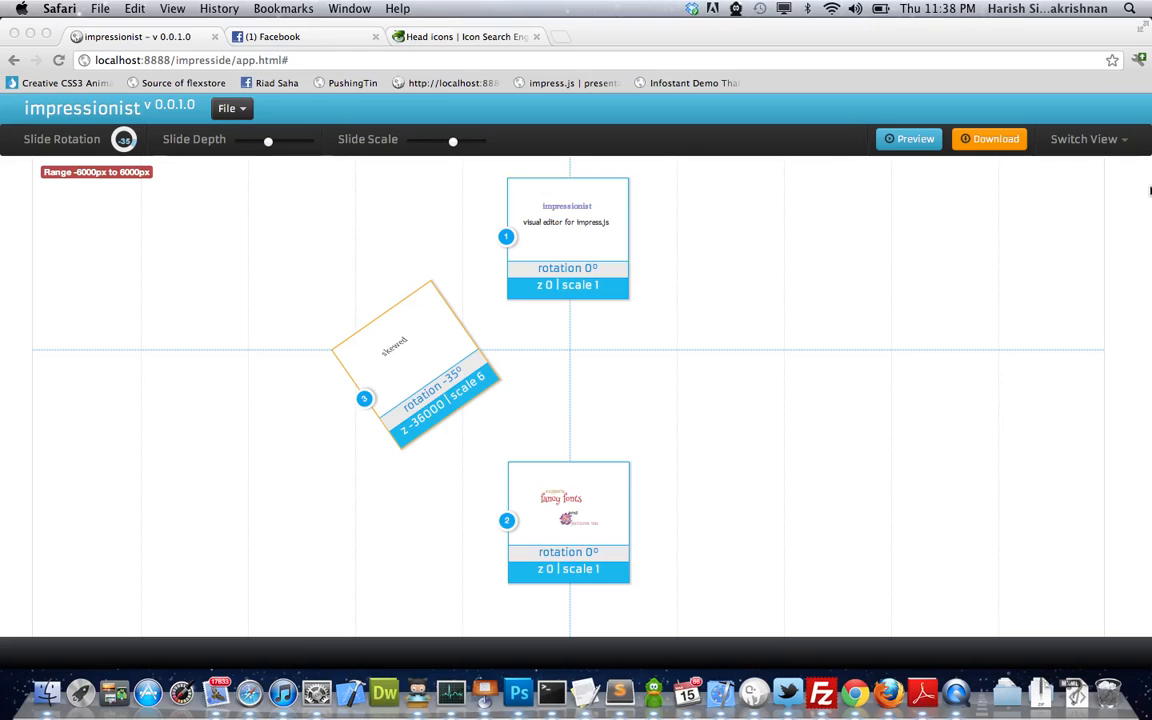
# - Switch the editor to Presentation View and add a new fourth slide
pyautogui.click(1066, 132)
pyautogui.click(1085, 145)
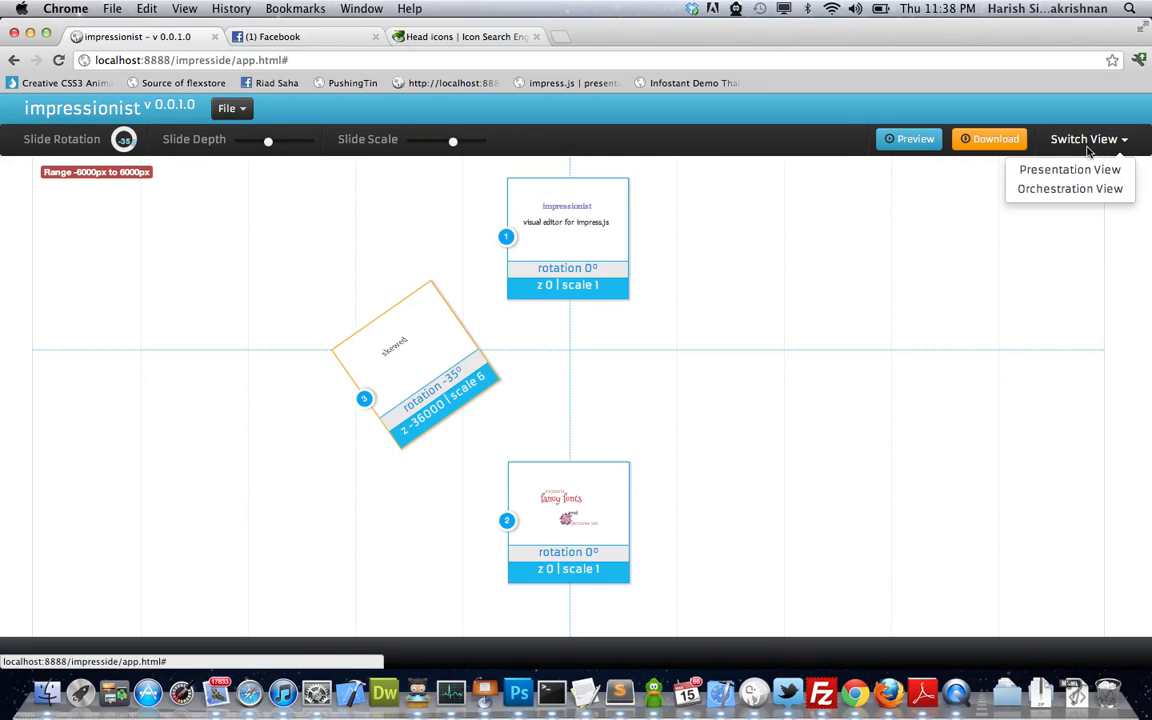
pyautogui.click(1073, 175)
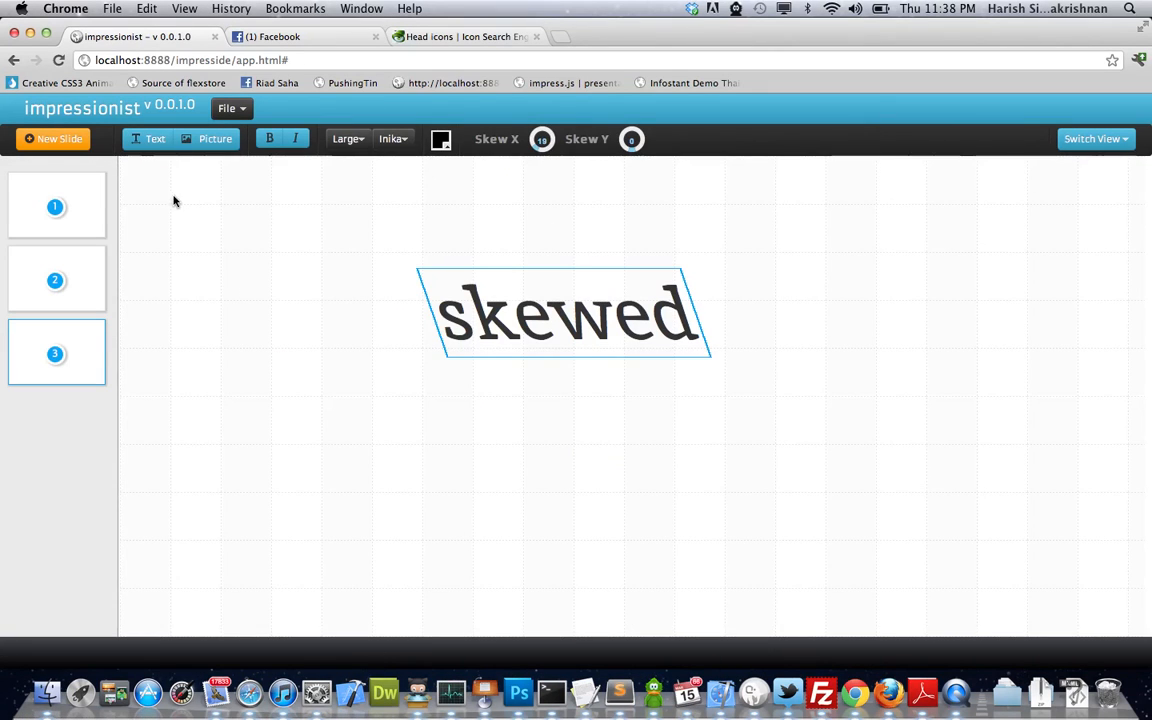
pyautogui.click(52, 139)
pyautogui.click(80, 440)
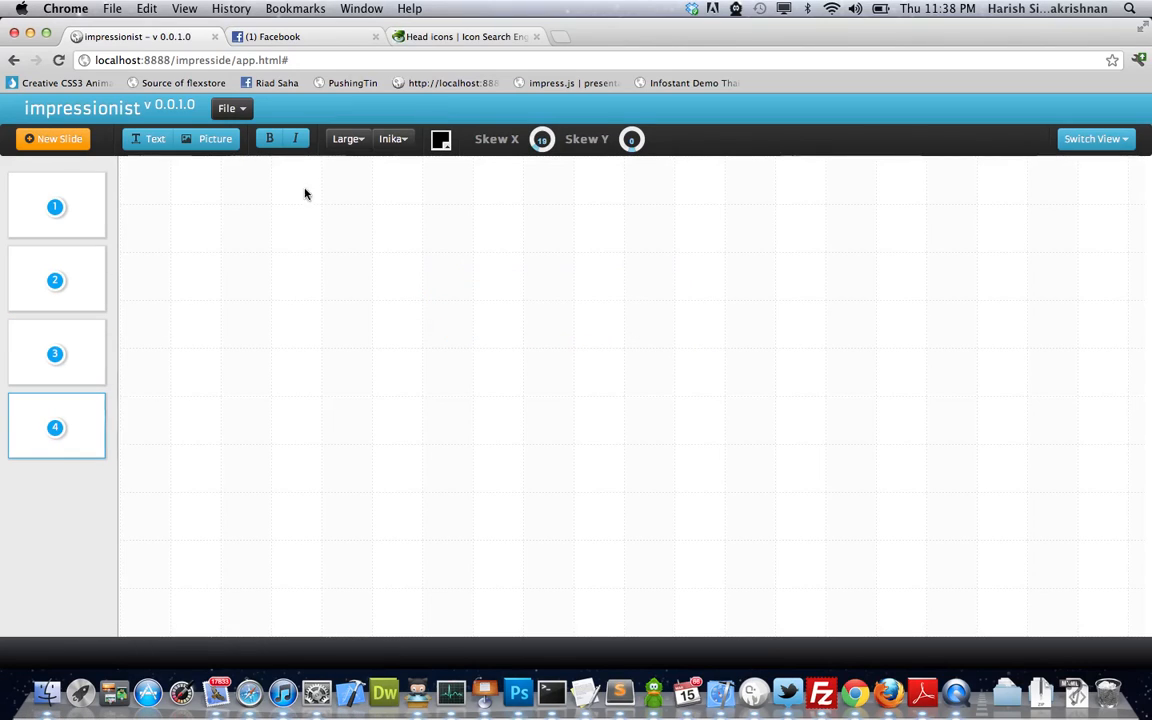
# - Place a text box on slide 4 and replace its sample text with the author's handle
pyautogui.click(150, 139)
pyautogui.click(417, 309)
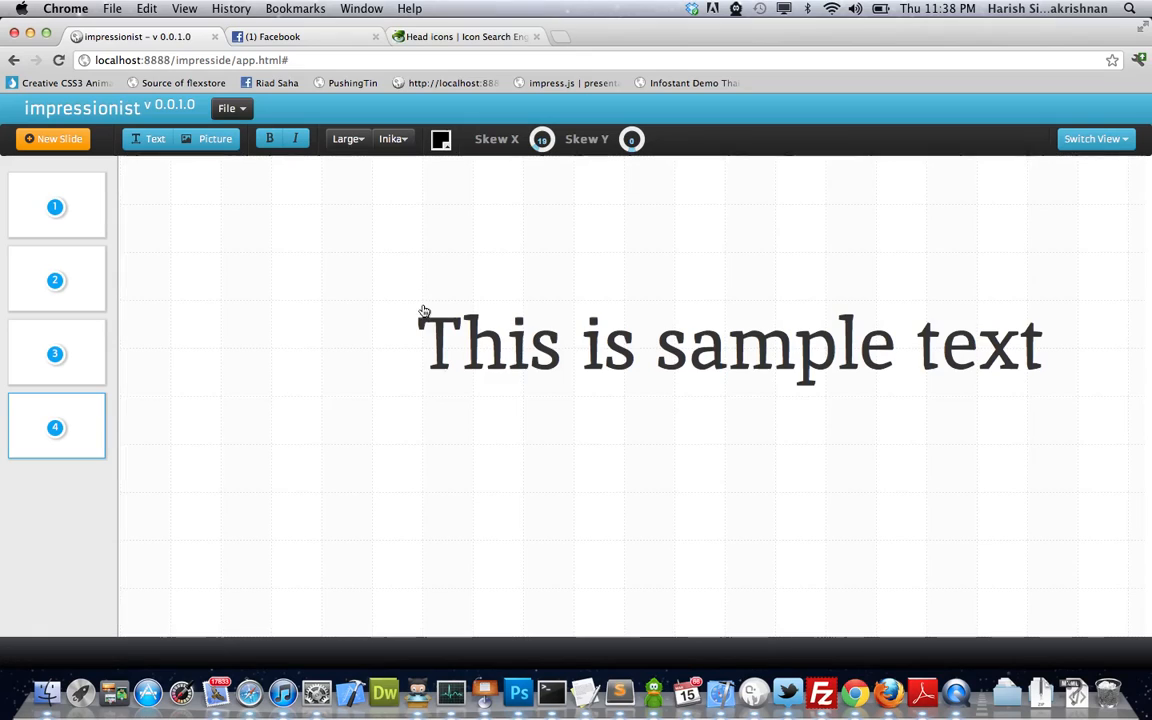
pyautogui.doubleClick(499, 354)
pyautogui.press('super+a')
pyautogui.write('@')
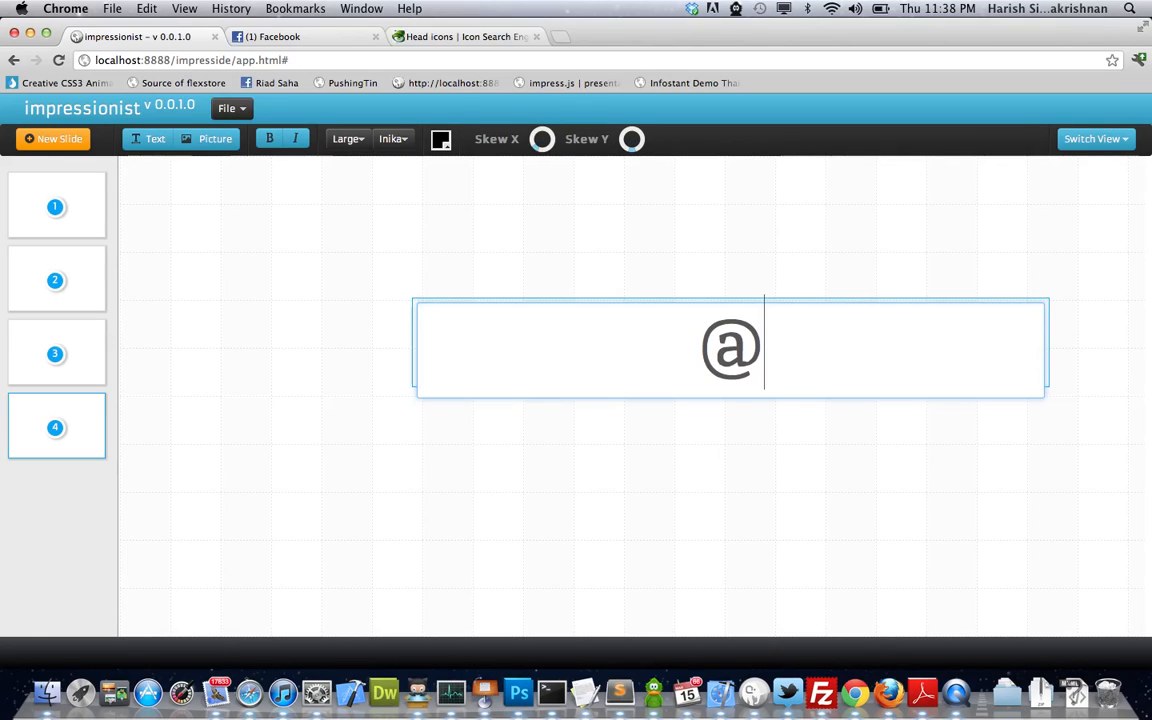
pyautogui.write('hsivaram')
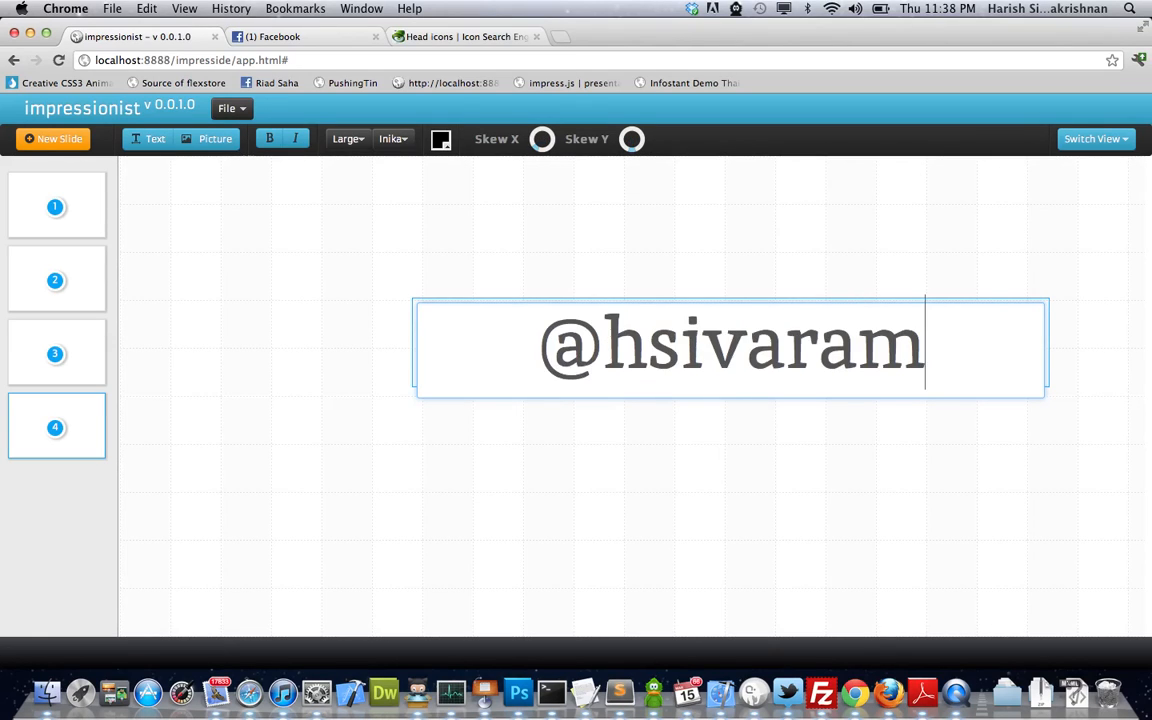
pyautogui.click(632, 243)
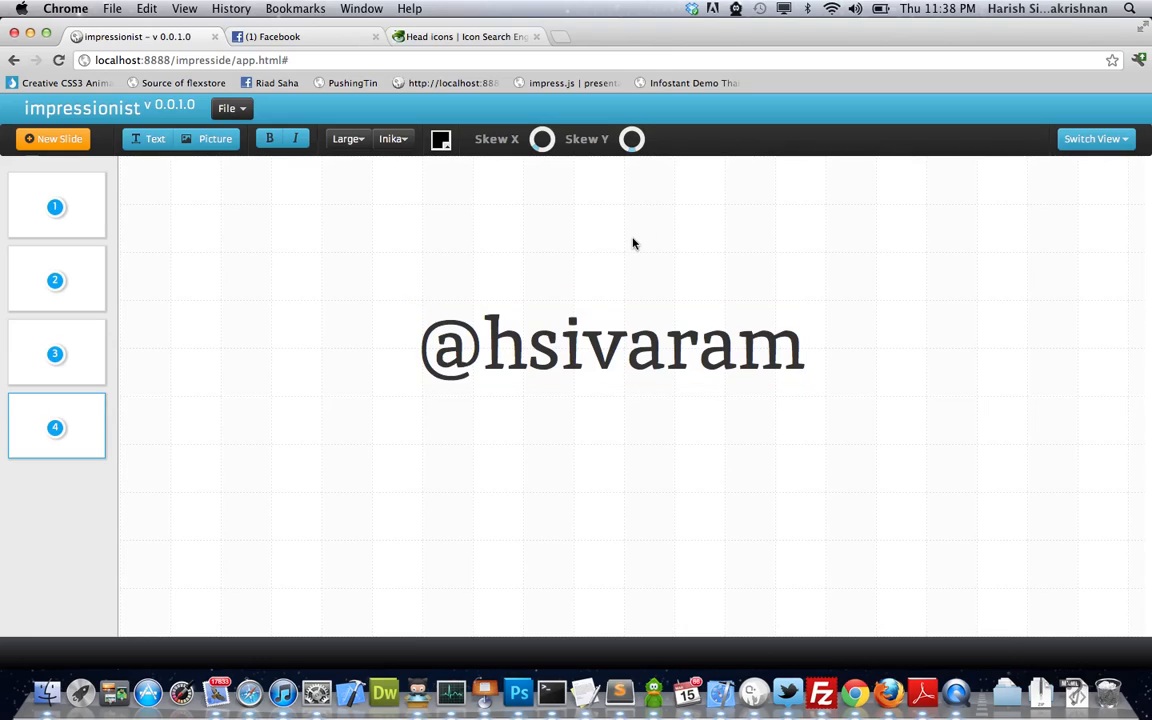